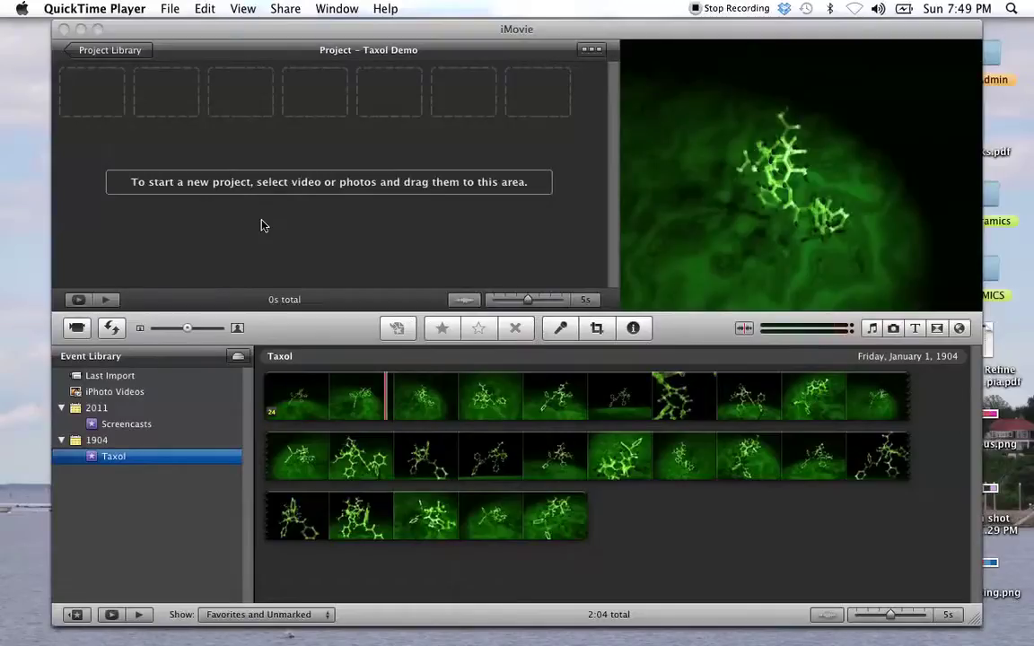
left_click(328, 409)
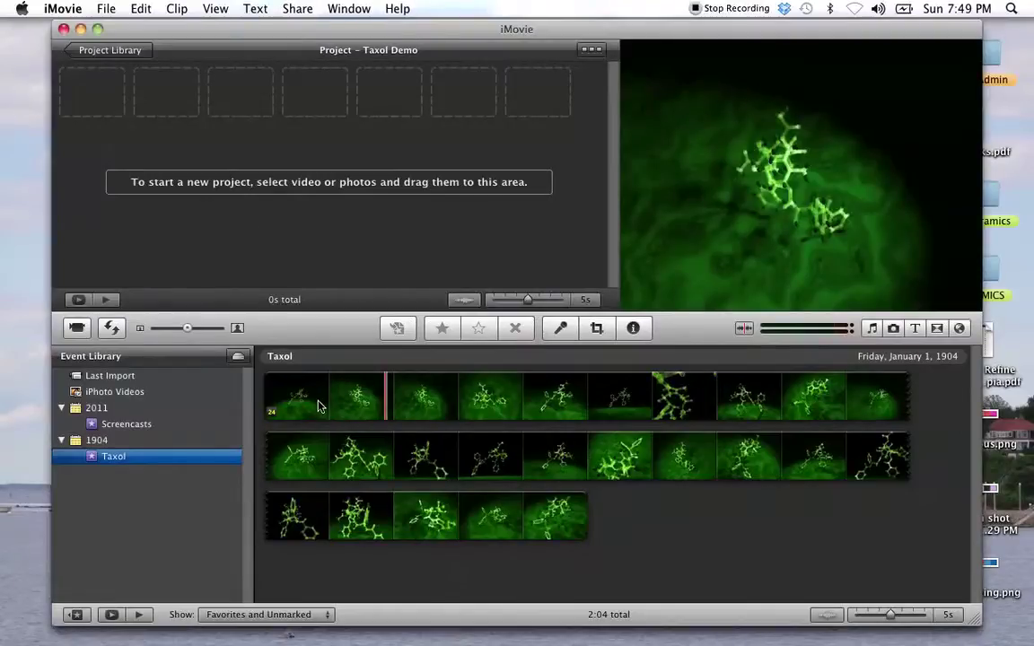
double_click(321, 407)
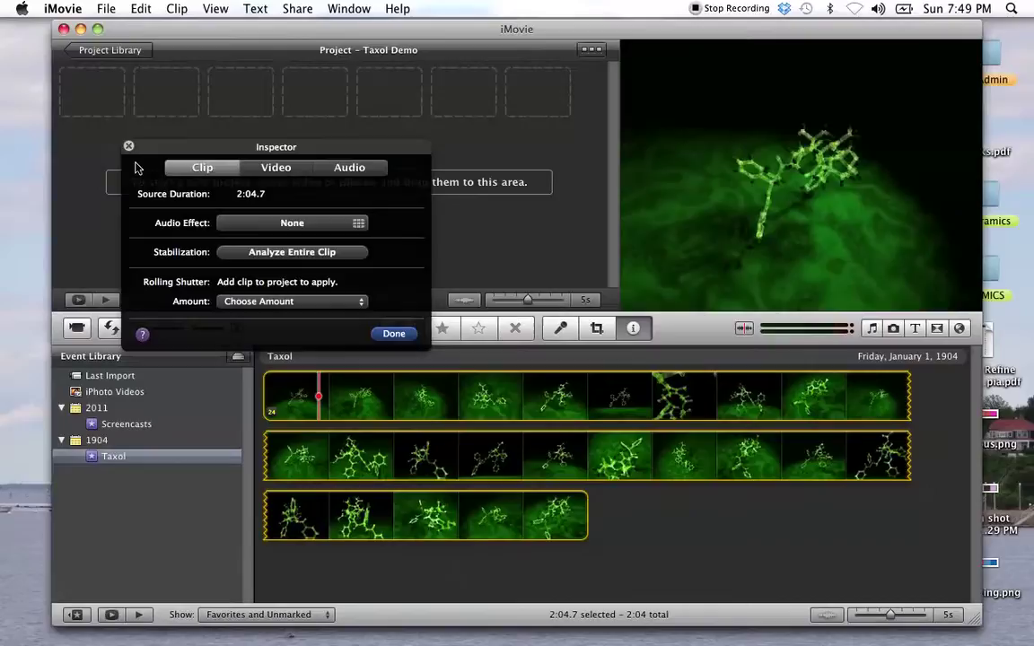
left_click(128, 147)
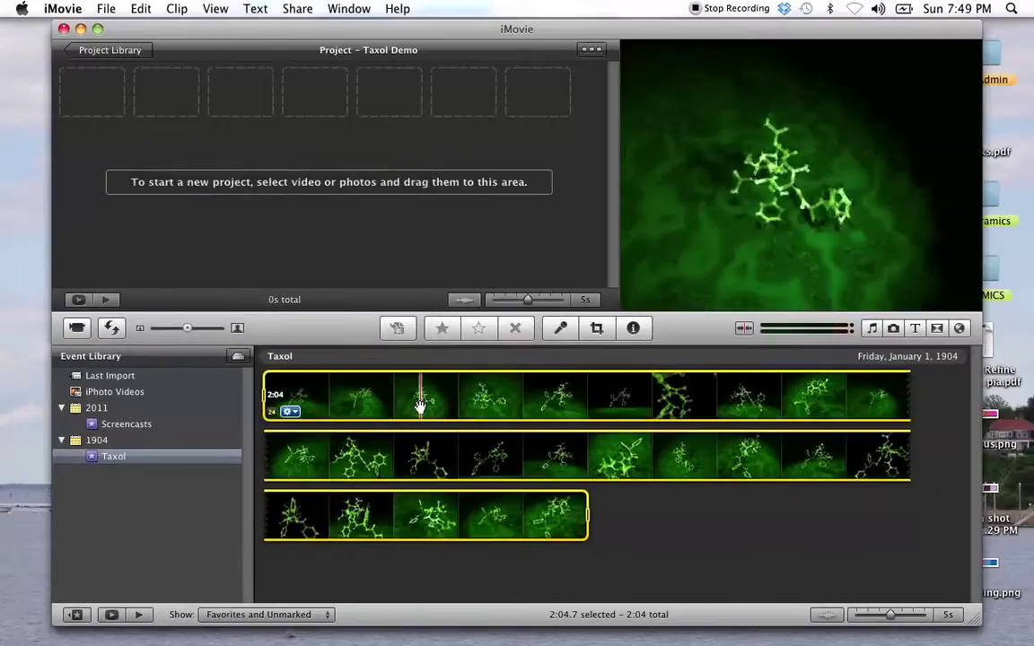
left_click(642, 570)
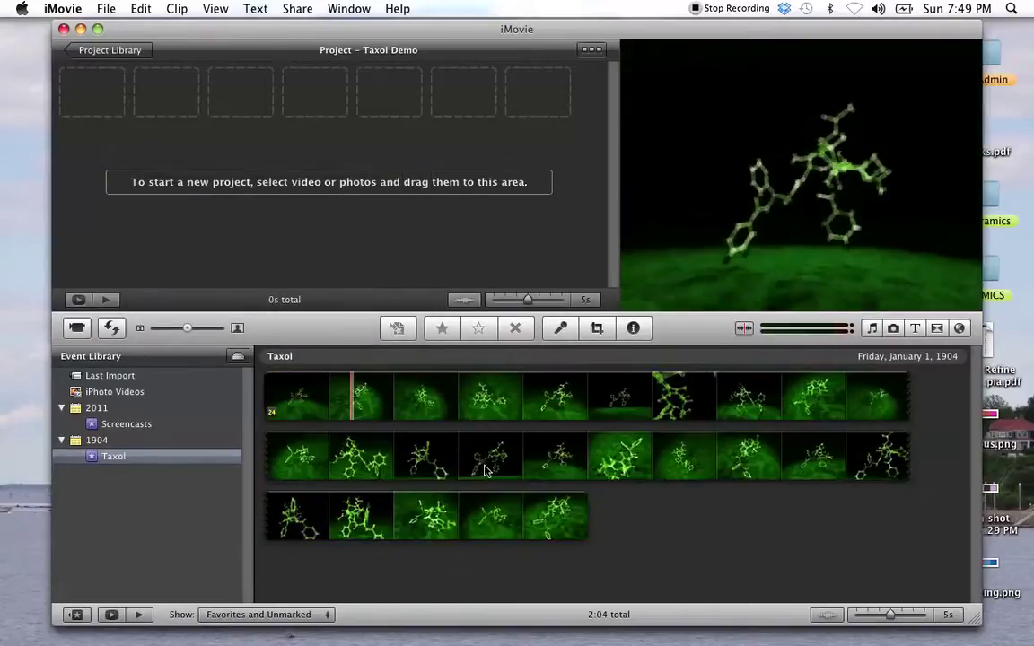
Step: Add the first 48.9 seconds of the Taxol event clip to the empty project and change the project's frame rate to 24
left_click(484, 470)
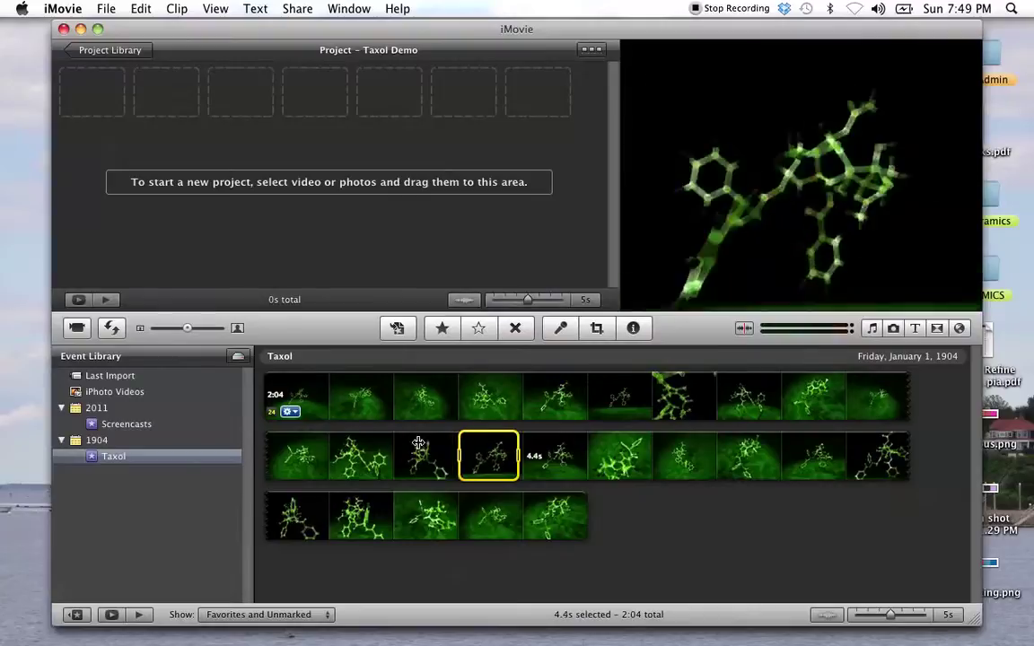
left_click(278, 395, "shift")
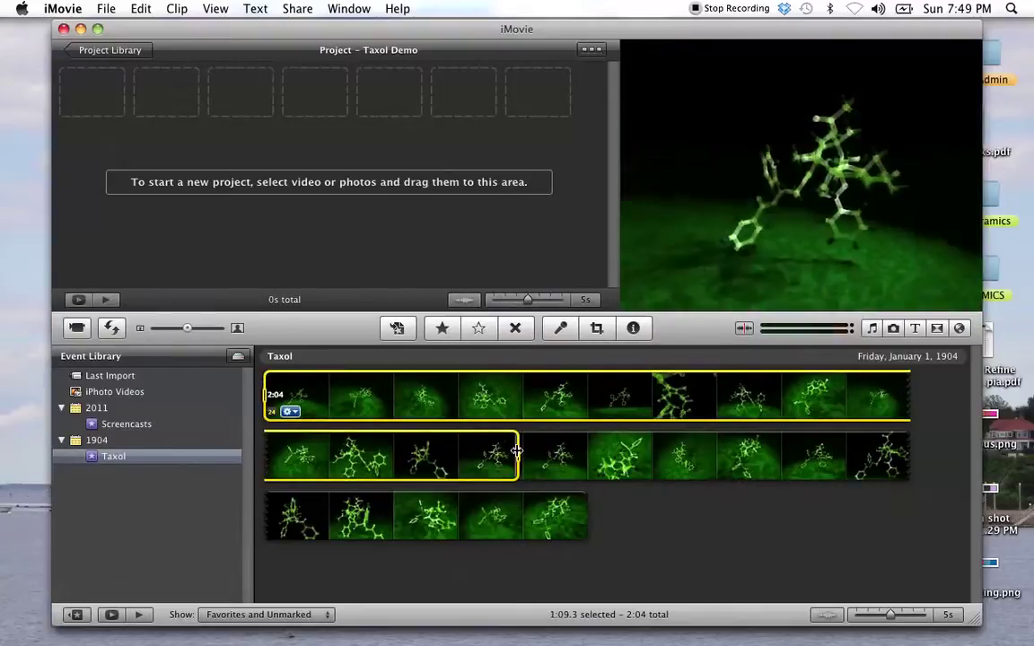
left_click_drag(517, 452, 885, 401)
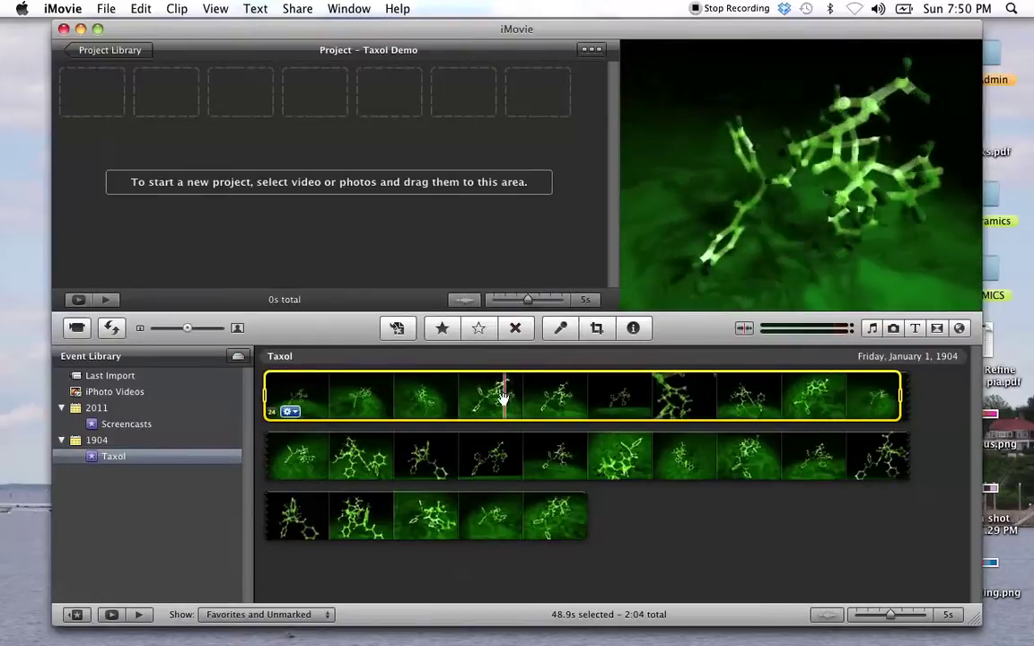
left_click_drag(493, 398, 92, 87)
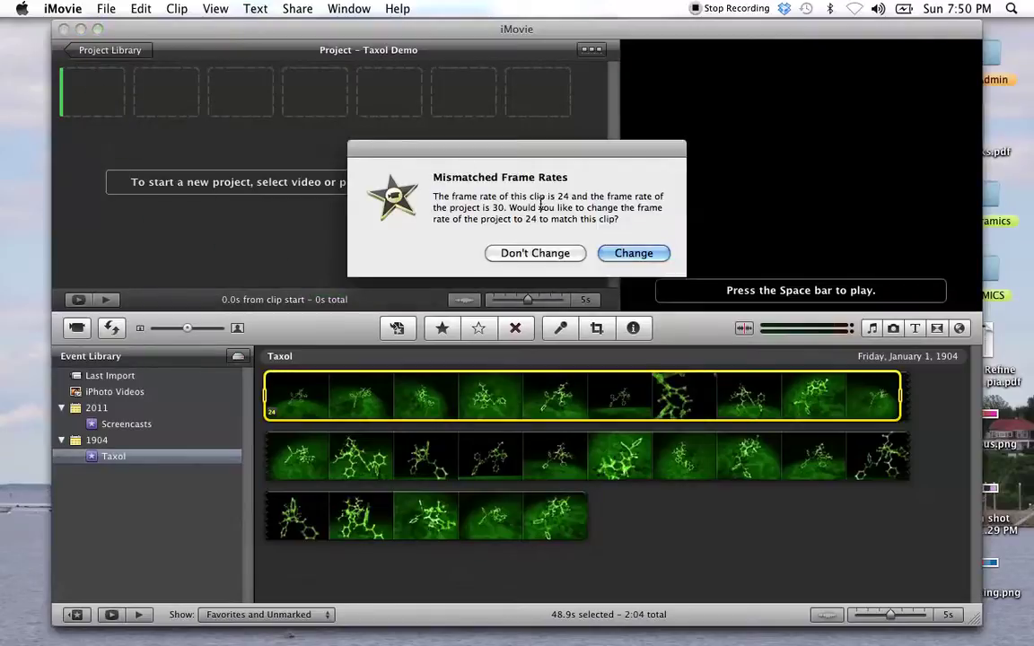
left_click(641, 254)
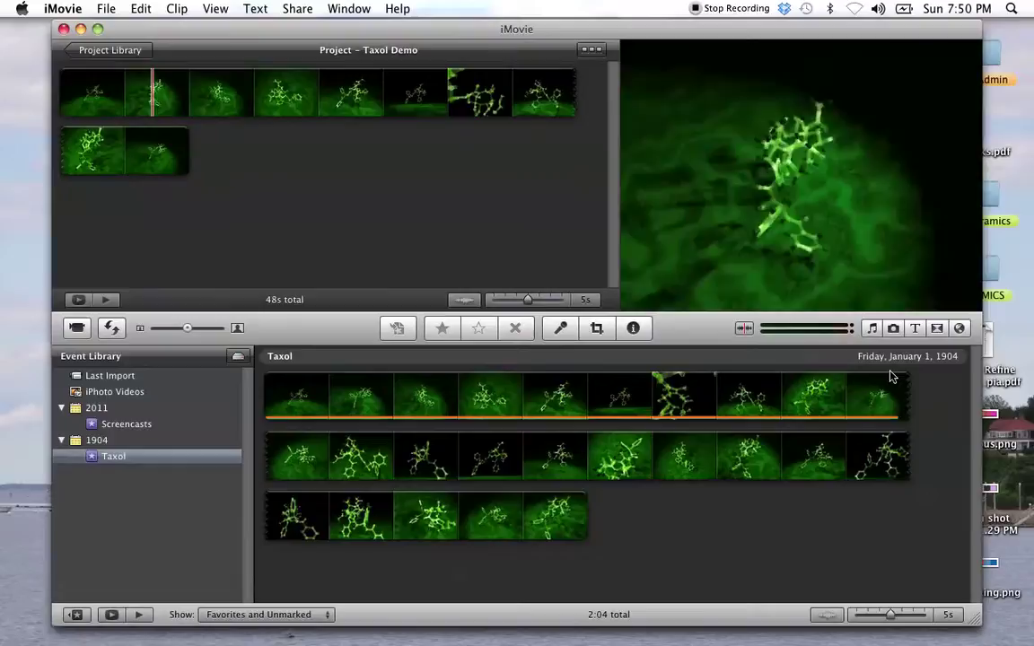
Step: Insert the Taxol1 vial photo from the Taxol photo album at the very start of the project
left_click(895, 329)
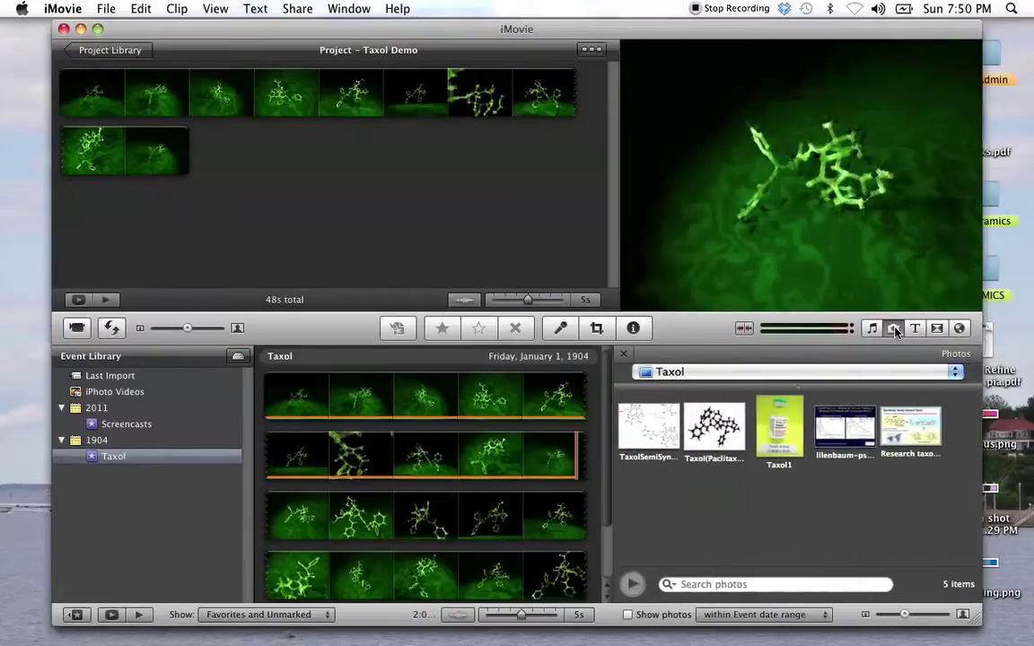
left_click(775, 448)
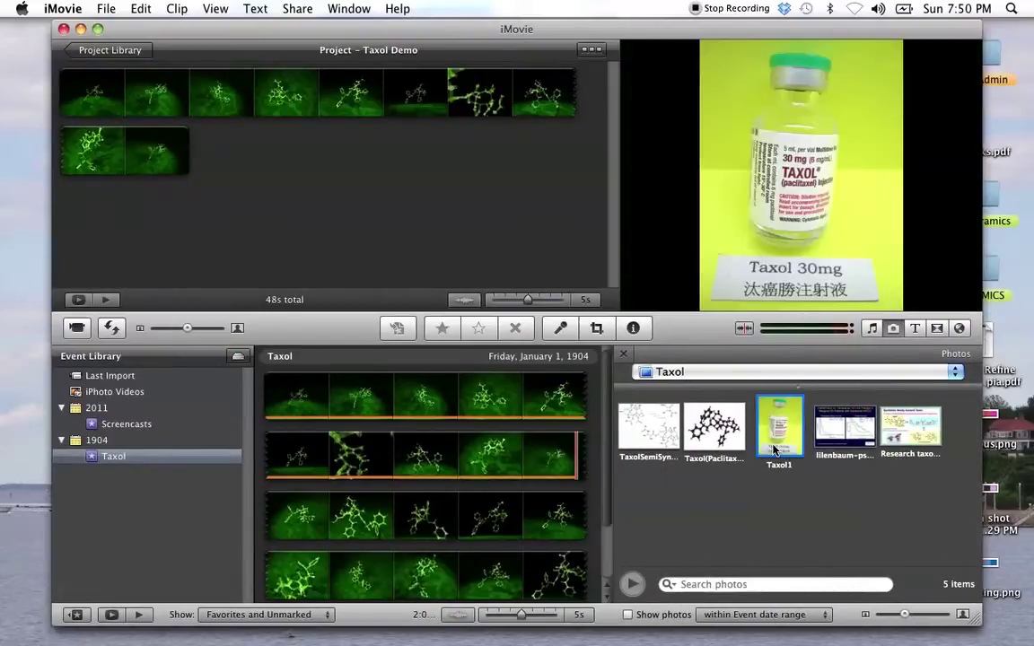
left_click_drag(787, 443, 61, 101)
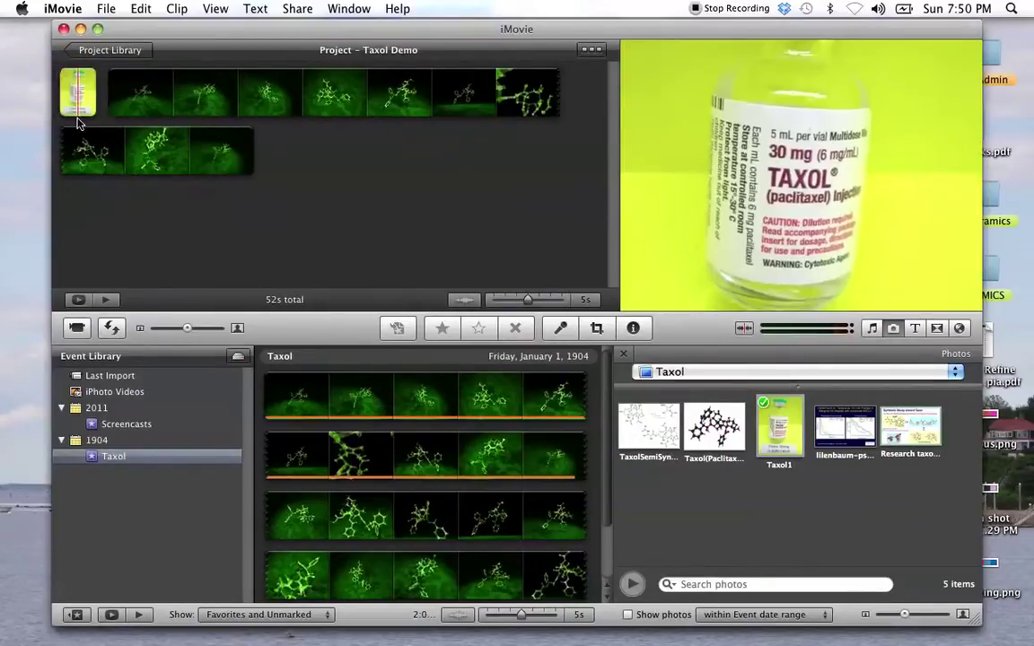
Step: Open the cropping settings of the Taxol1 photo in the project and set its framing to Fit
left_click(69, 108)
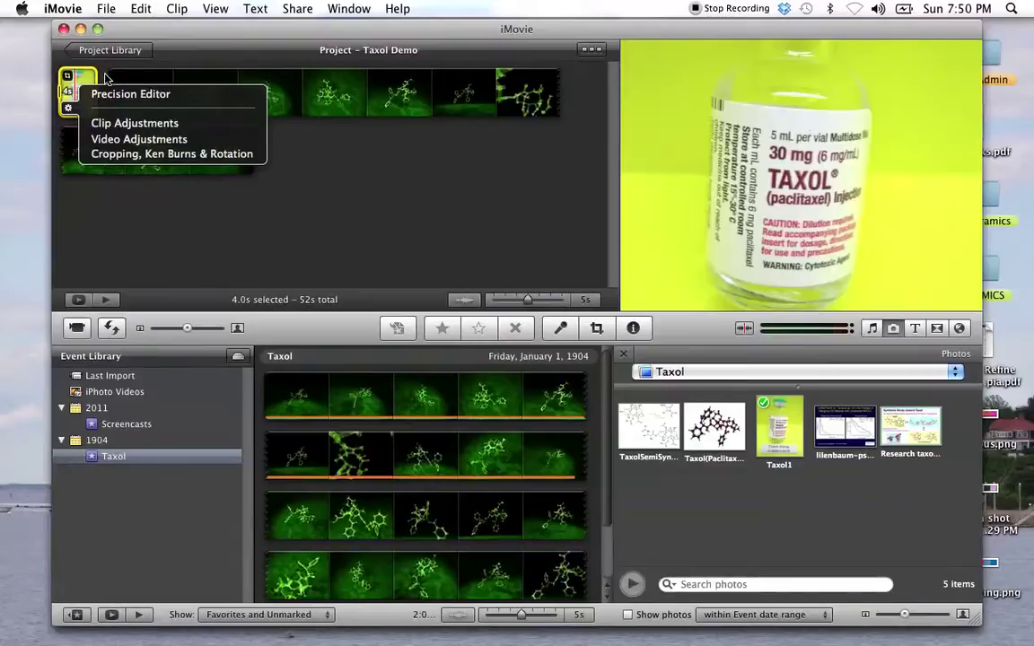
left_click(140, 155)
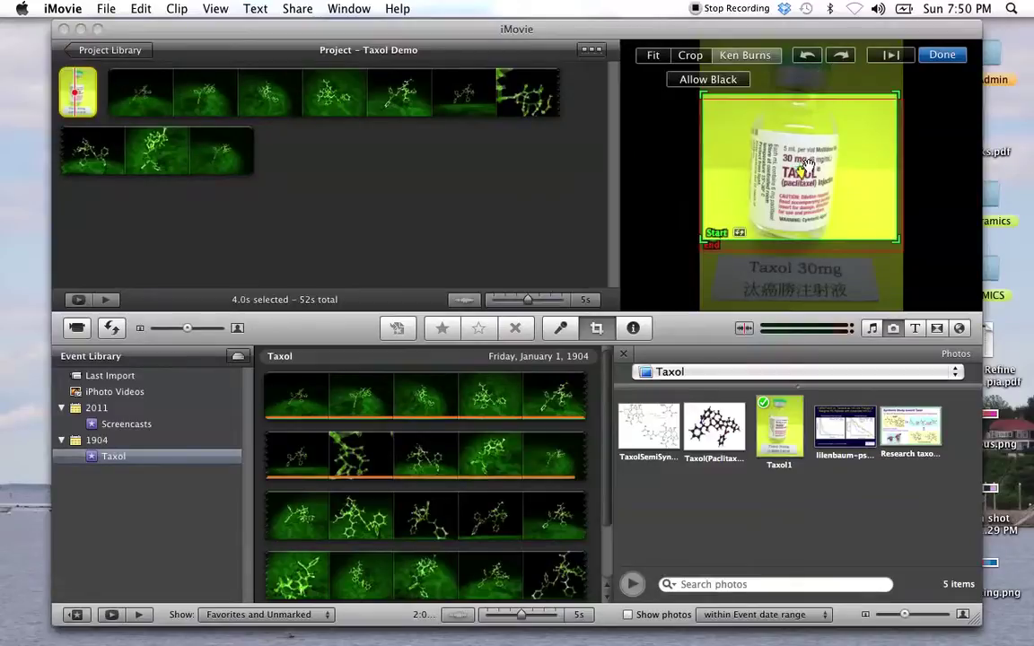
left_click(658, 55)
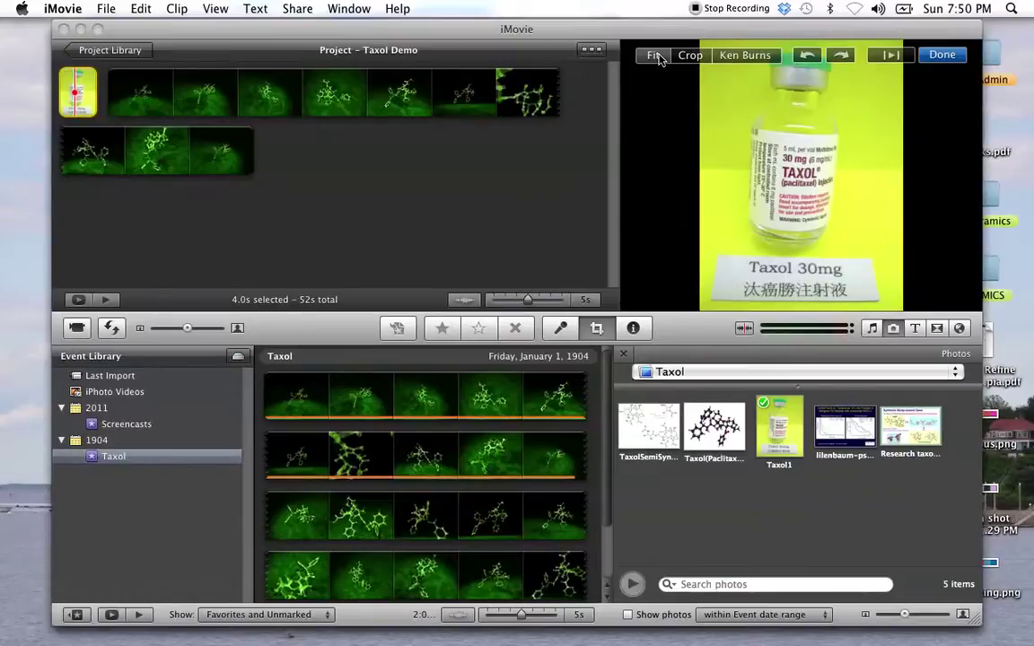
Step: Switch the Taxol1 photo to Crop and tighten the crop frame around the vial's label
left_click(689, 55)
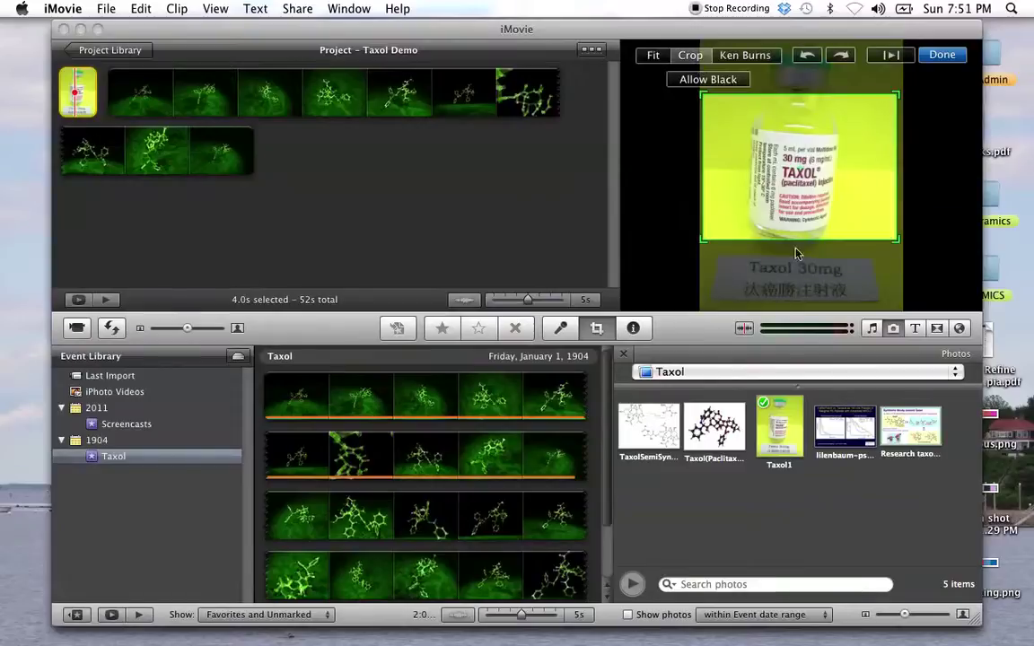
left_click_drag(700, 239, 770, 211)
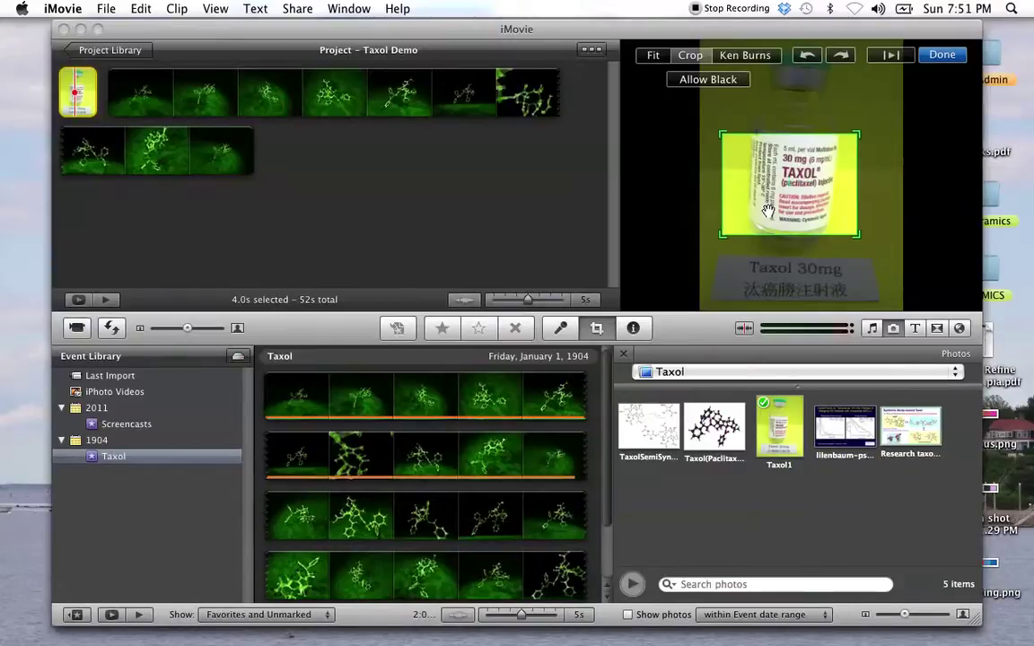
Step: Try a Ken Burns pan on the Taxol1 photo from the caption card, ending first at the vial's cap, finally at its label, previewing both versions
left_click(745, 54)
left_click_drag(729, 193, 810, 267)
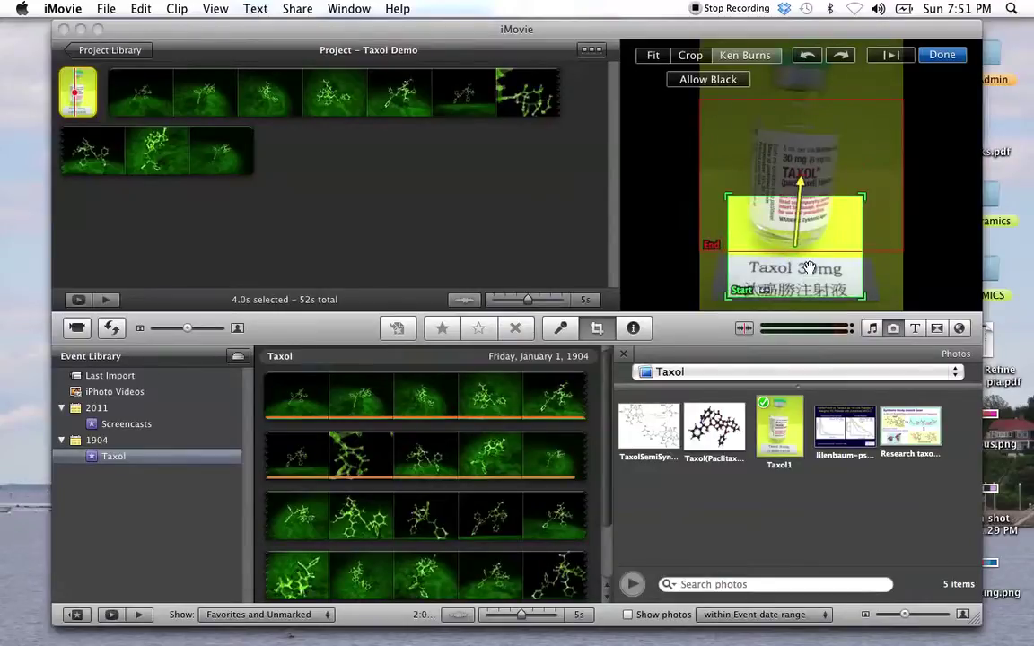
left_click(828, 181)
left_click_drag(912, 85, 842, 119)
left_click_drag(809, 161, 835, 78)
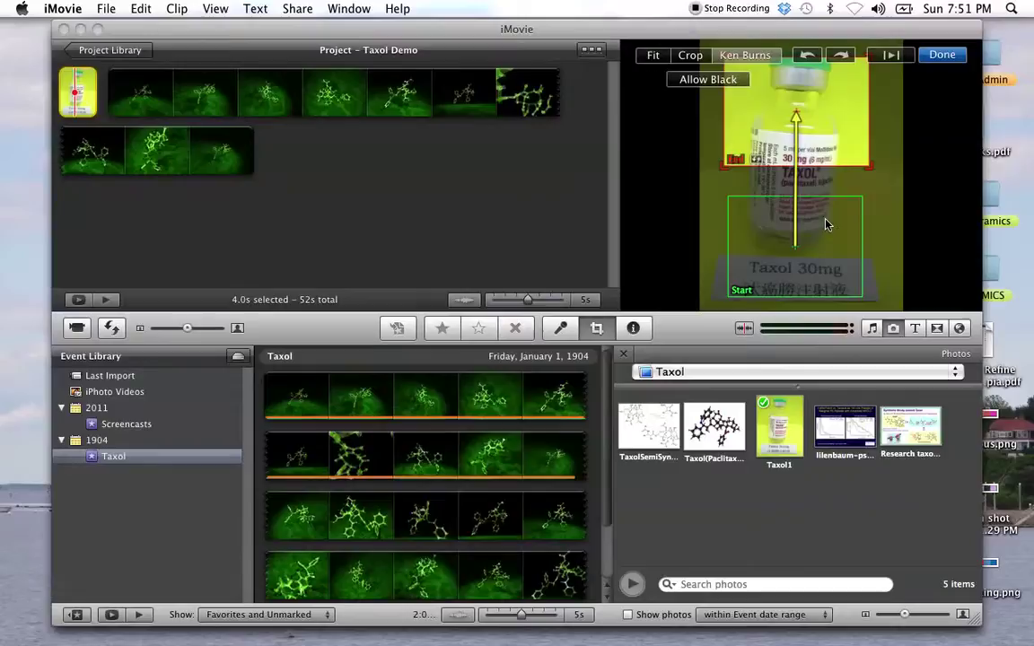
left_click(744, 293)
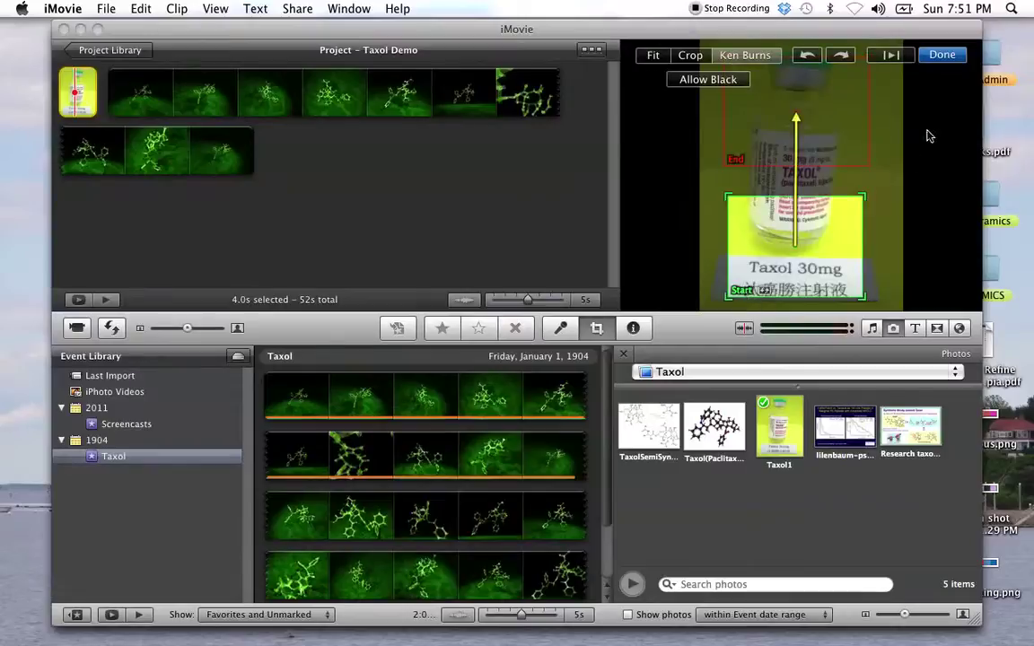
left_click(892, 56)
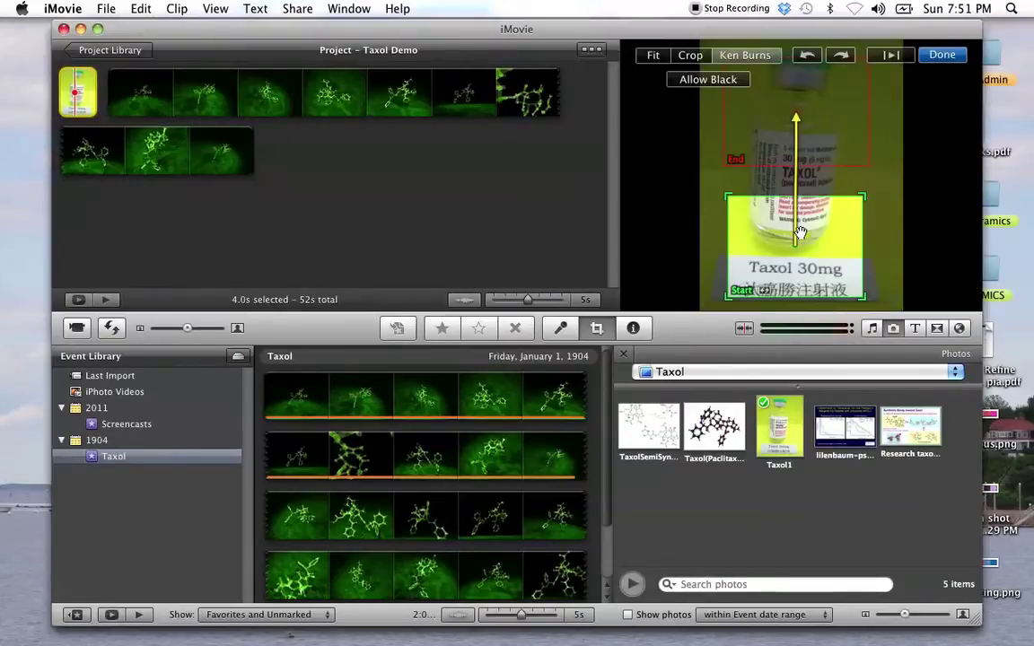
left_click_drag(825, 155, 822, 241)
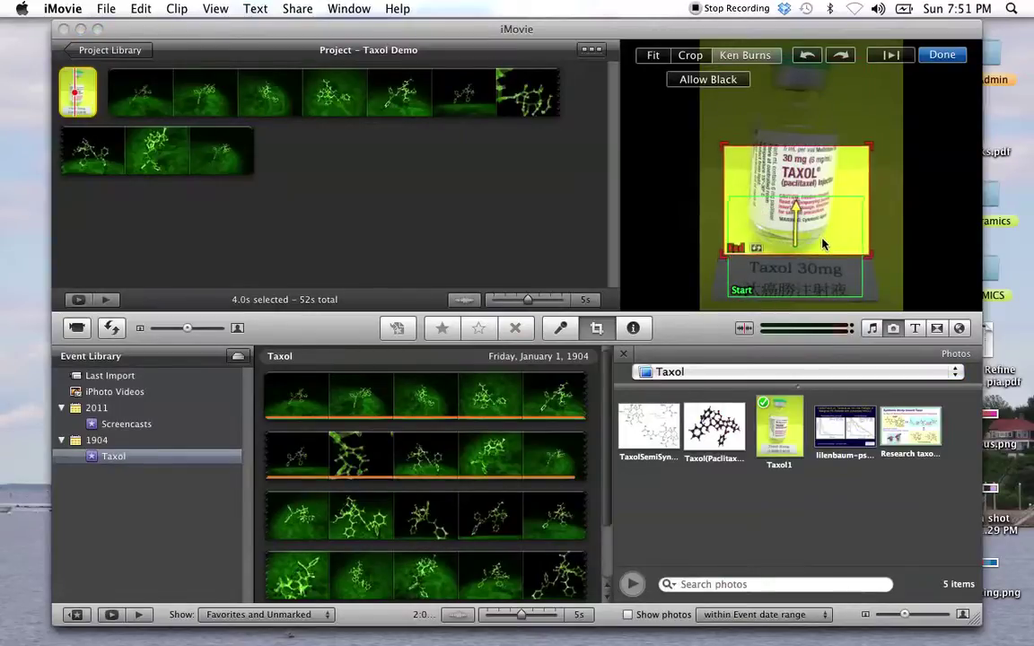
left_click(889, 56)
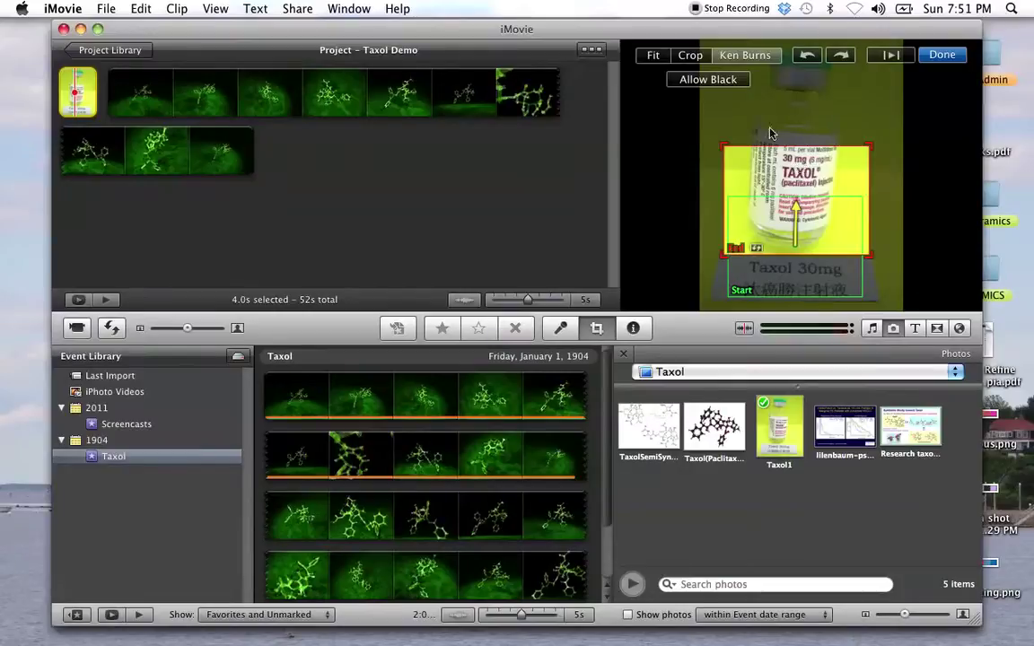
Step: Fit the entire Taxol1 photo within the frame and finish its cropping edit
left_click(646, 55)
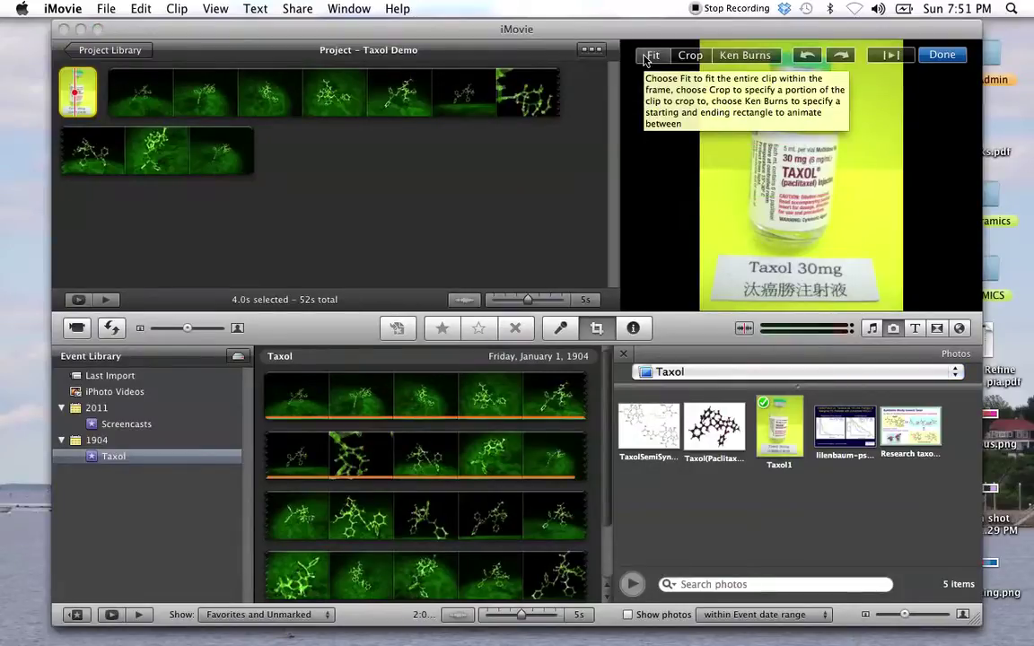
left_click(943, 55)
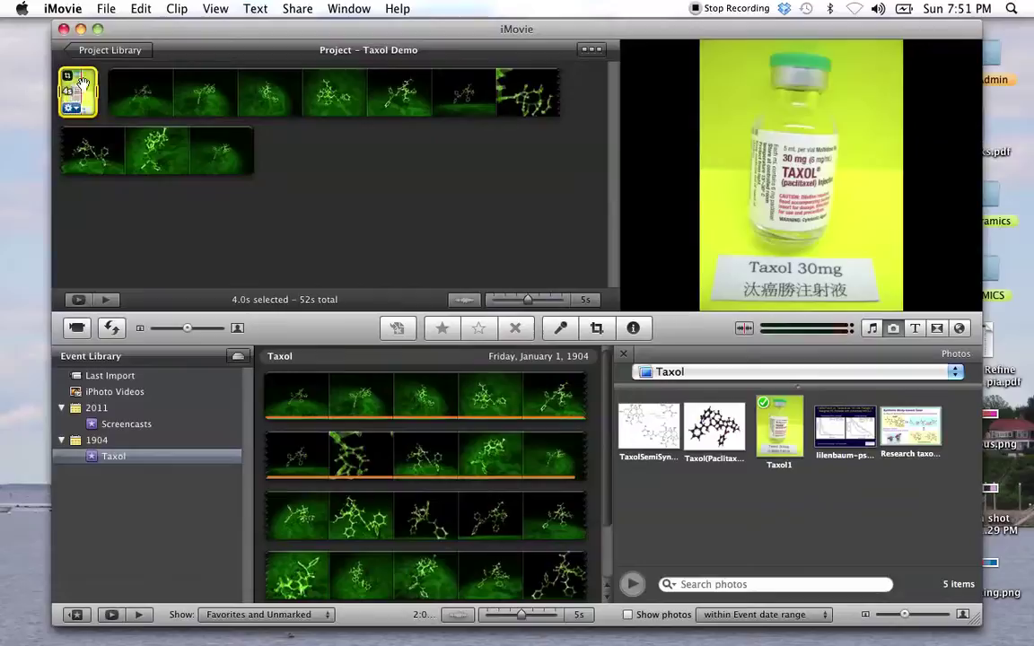
Step: Set the duration of the Taxol1 photo to 6.0 seconds in its clip adjustments
left_click(70, 108)
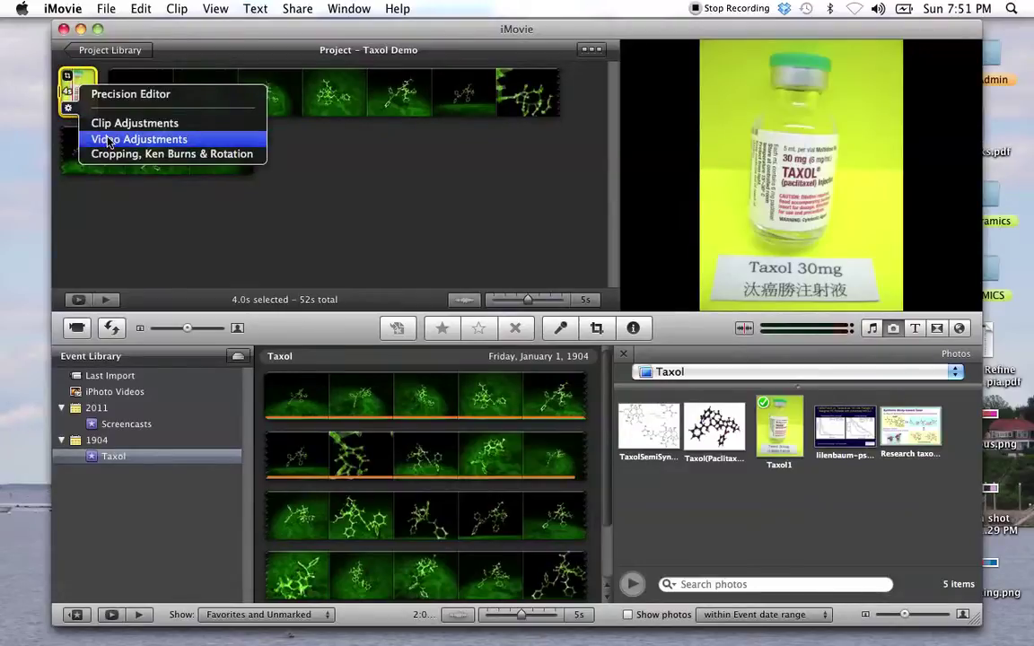
left_click(101, 123)
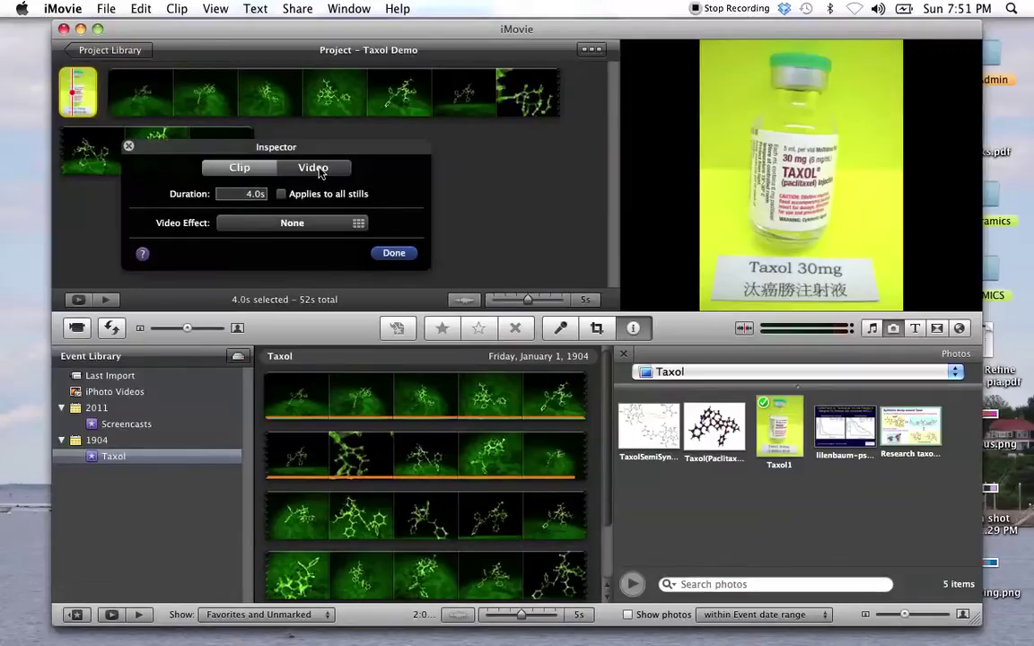
double_click(258, 194)
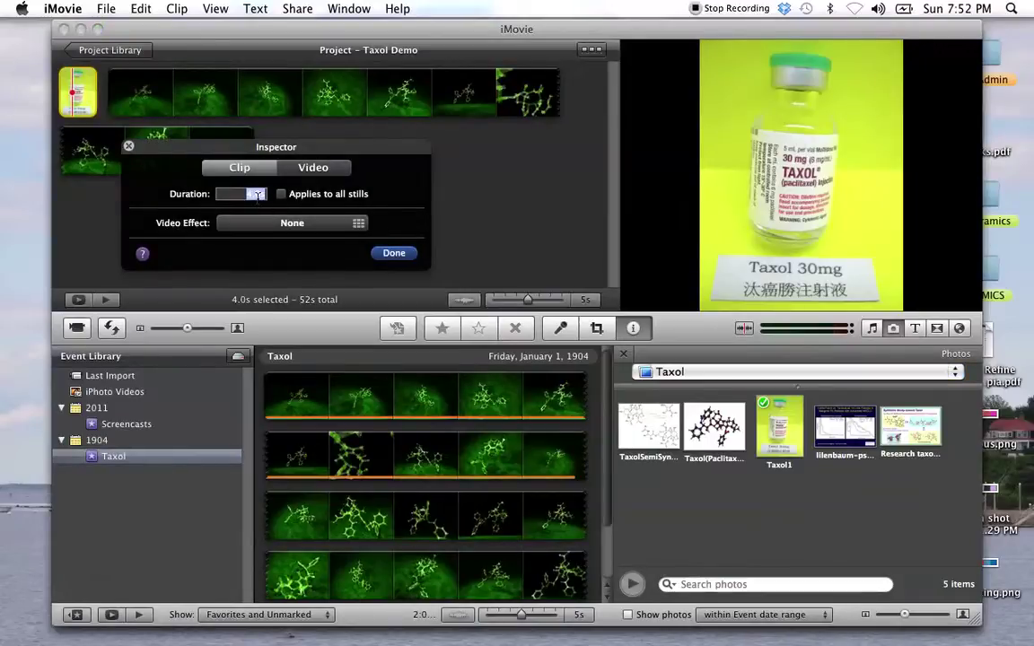
type("6.0")
left_click(393, 254)
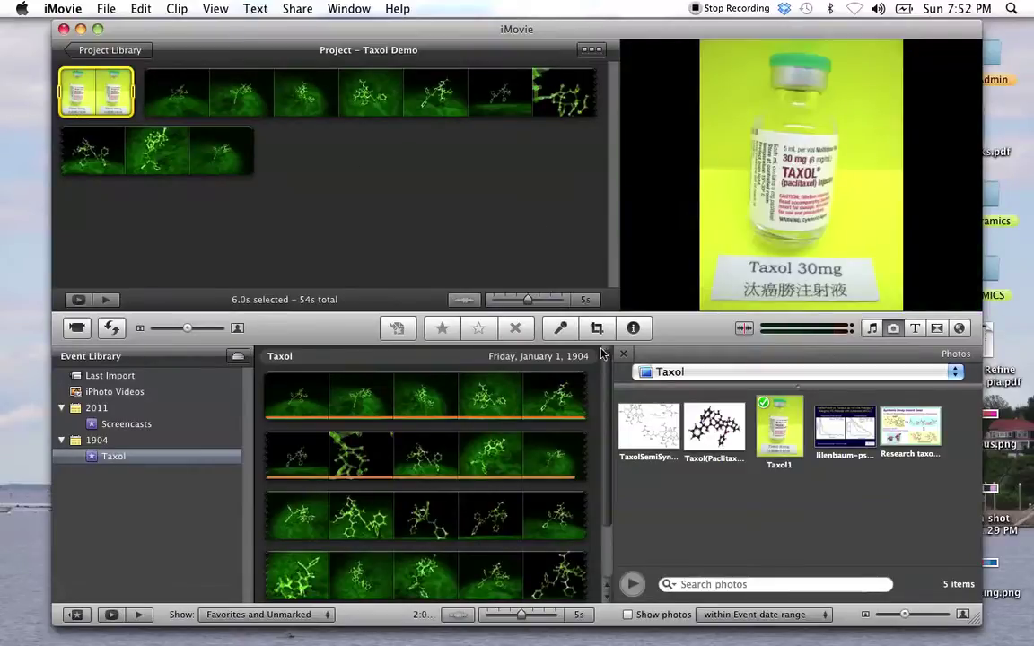
Step: Add the ball-and-stick Taxol molecule photo and the Carbo/Taxol vs. Tarceva survival chart to the end of the project
left_click_drag(714, 426, 302, 163)
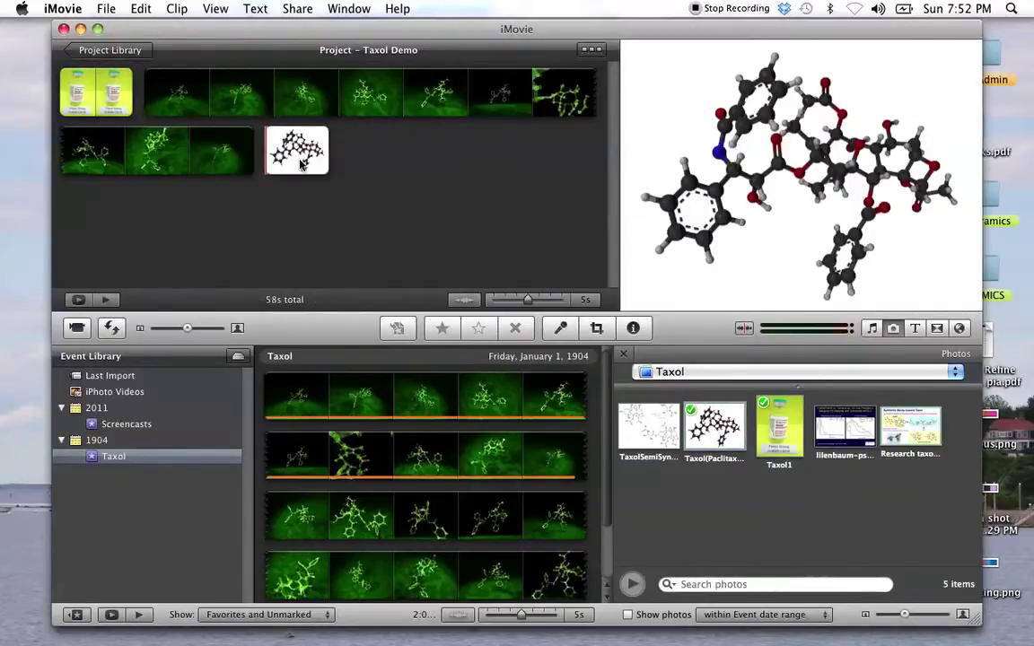
left_click(845, 434)
left_click_drag(845, 434, 401, 159)
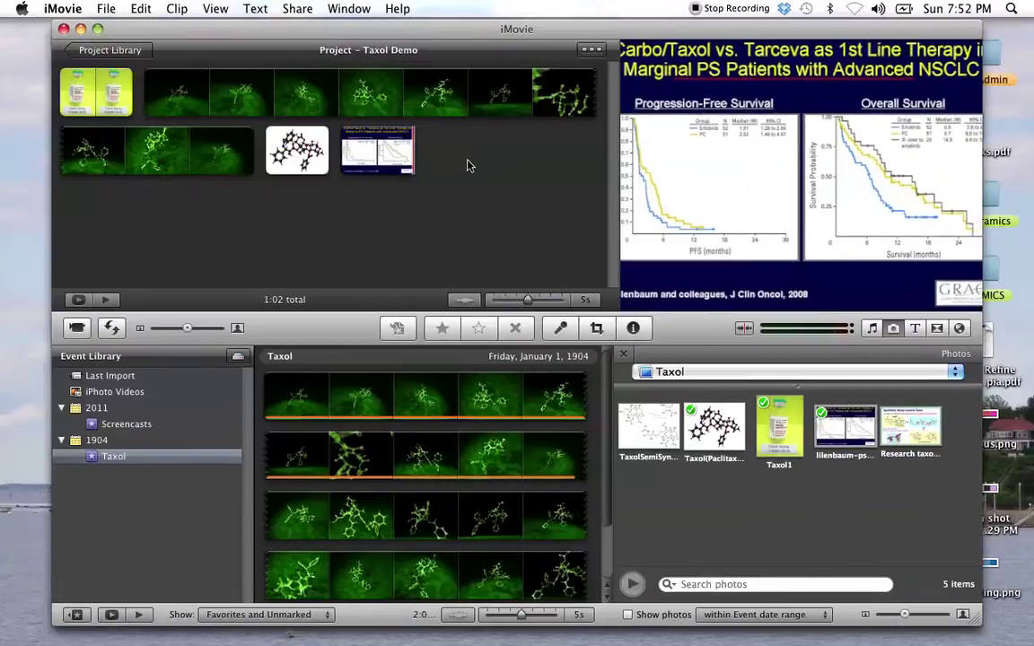
left_click(278, 169)
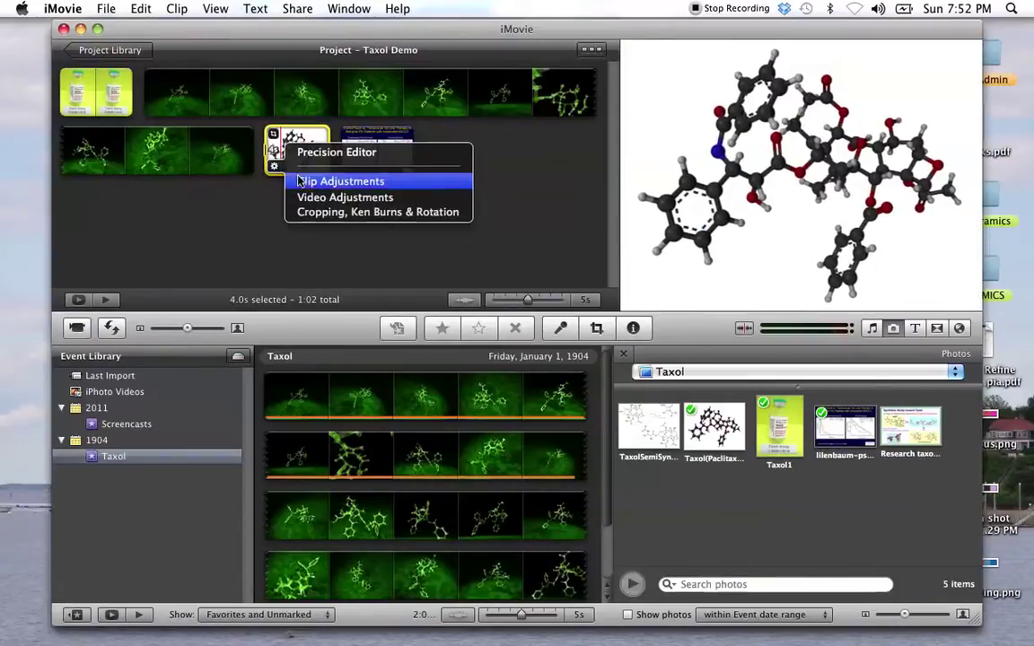
left_click(350, 195)
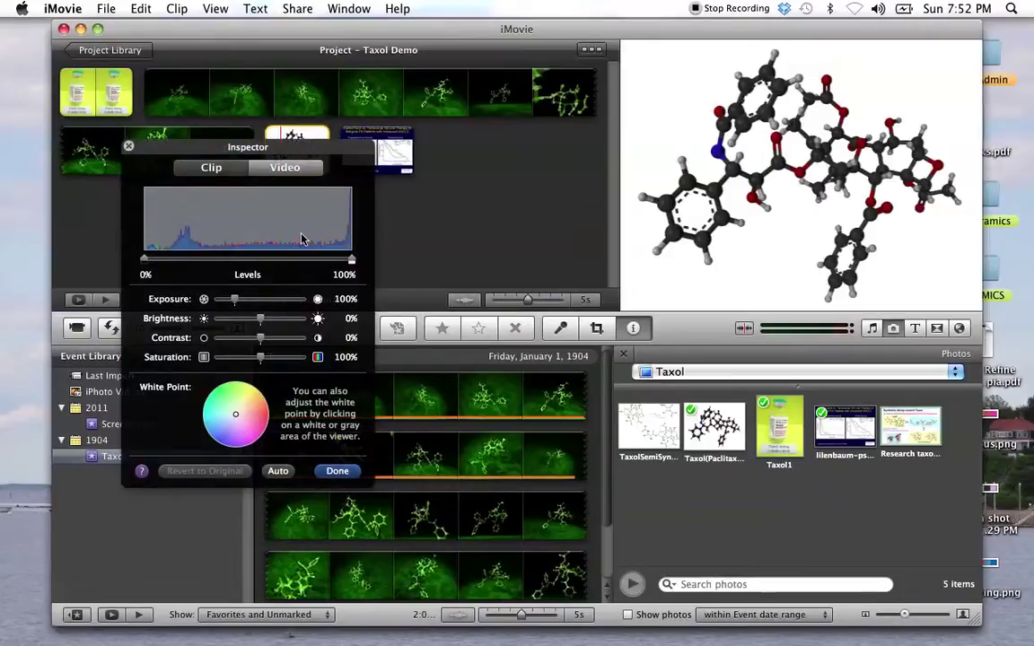
left_click(129, 147)
Step: Fit the entire ball-and-stick molecule photo within the frame instead of using its Ken Burns motion
left_click(279, 167)
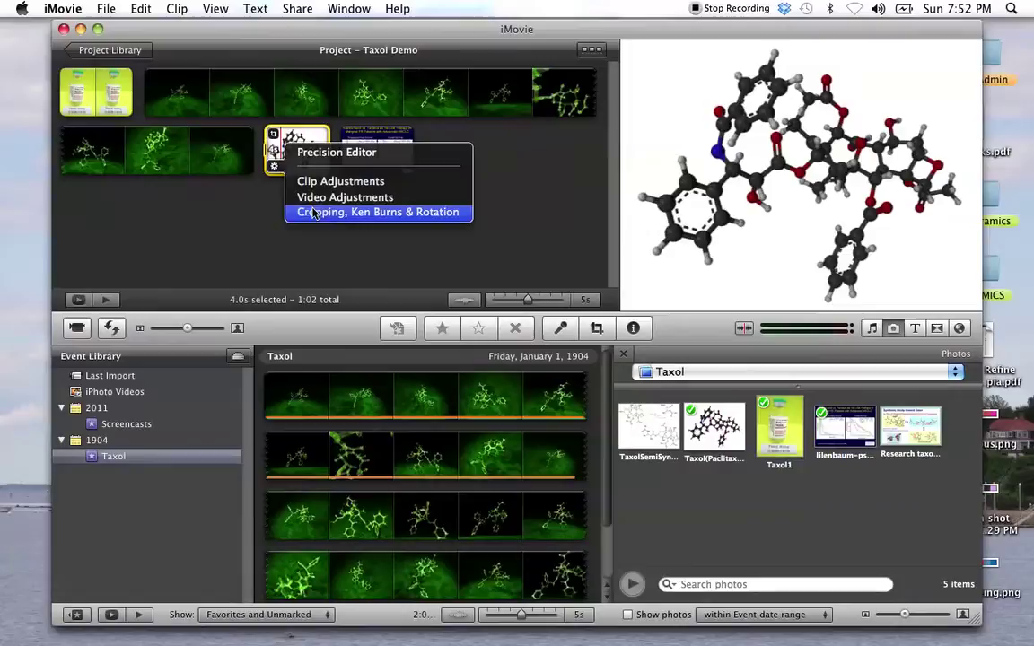
left_click(332, 209)
left_click(653, 56)
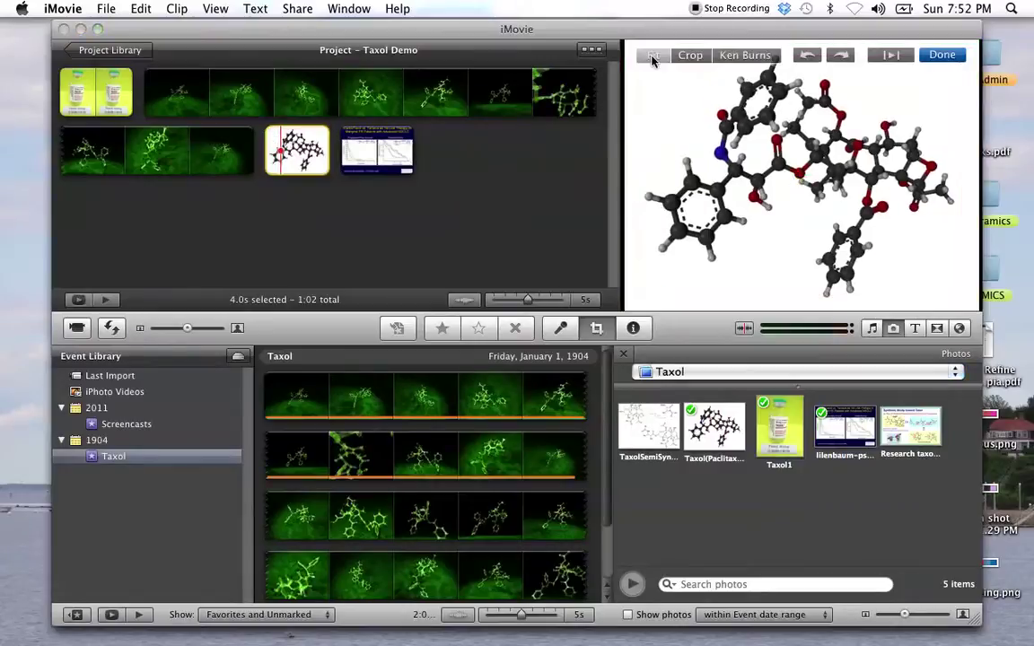
Step: Fit the entire Carbo/Taxol vs. Tarceva survival chart within the frame and finish the cropping edit
left_click(354, 150)
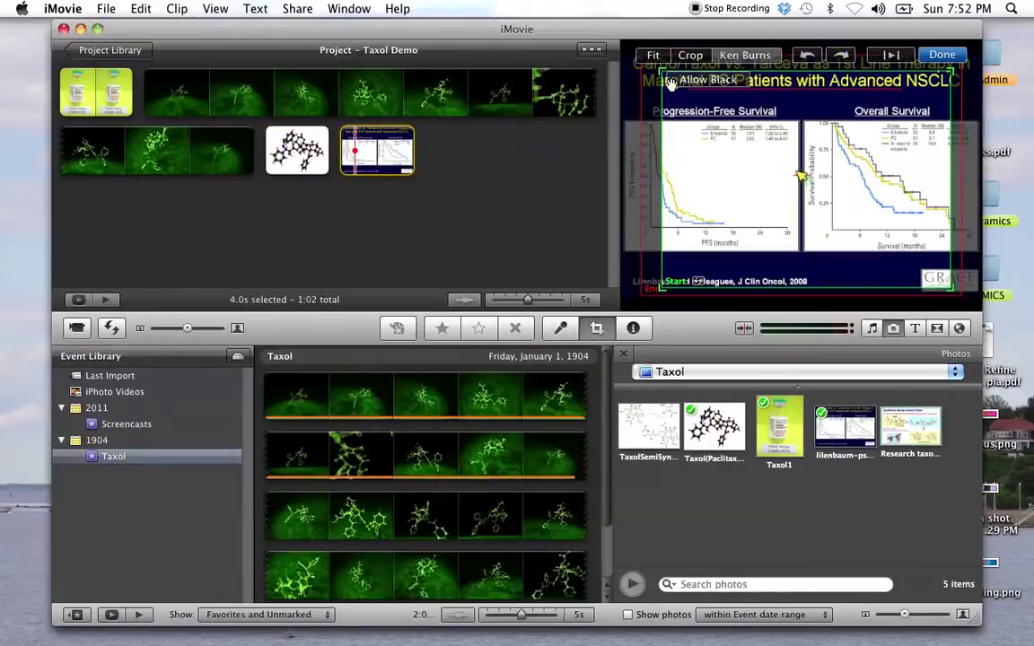
left_click(655, 55)
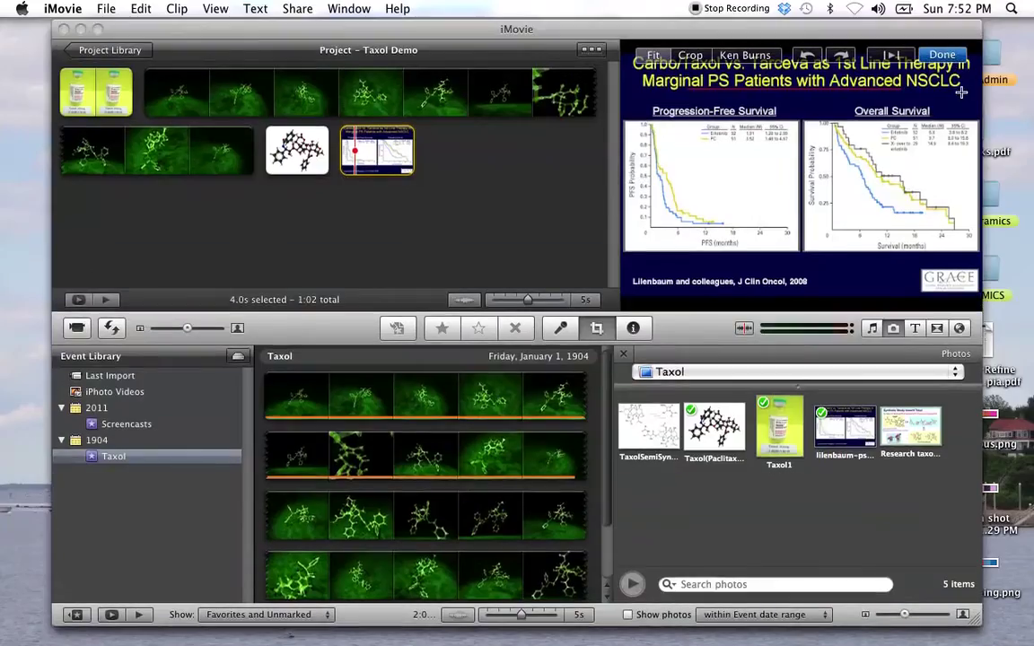
left_click(943, 56)
left_click(297, 150)
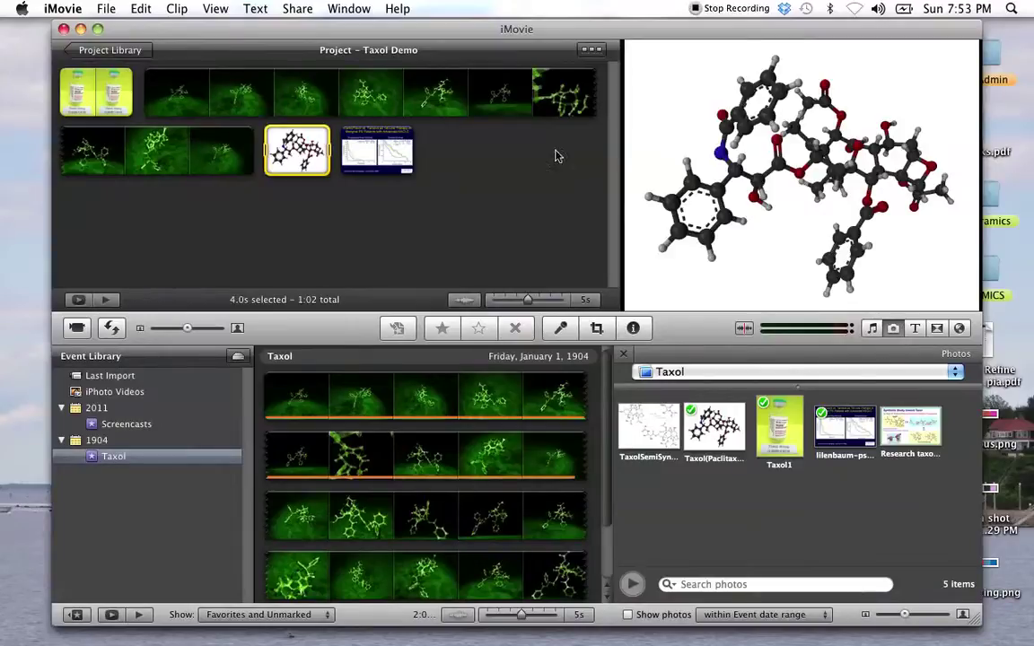
Step: Add a Centered title as a separate clip before the Taxol1 photo, on the Underwater background
left_click(915, 330)
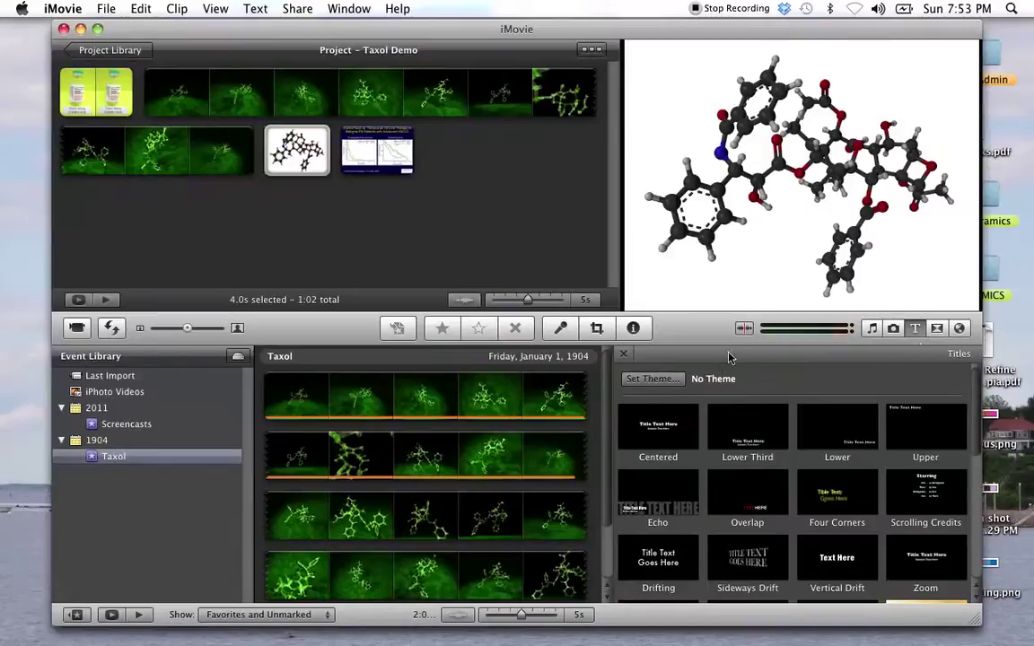
left_click_drag(660, 428, 93, 96)
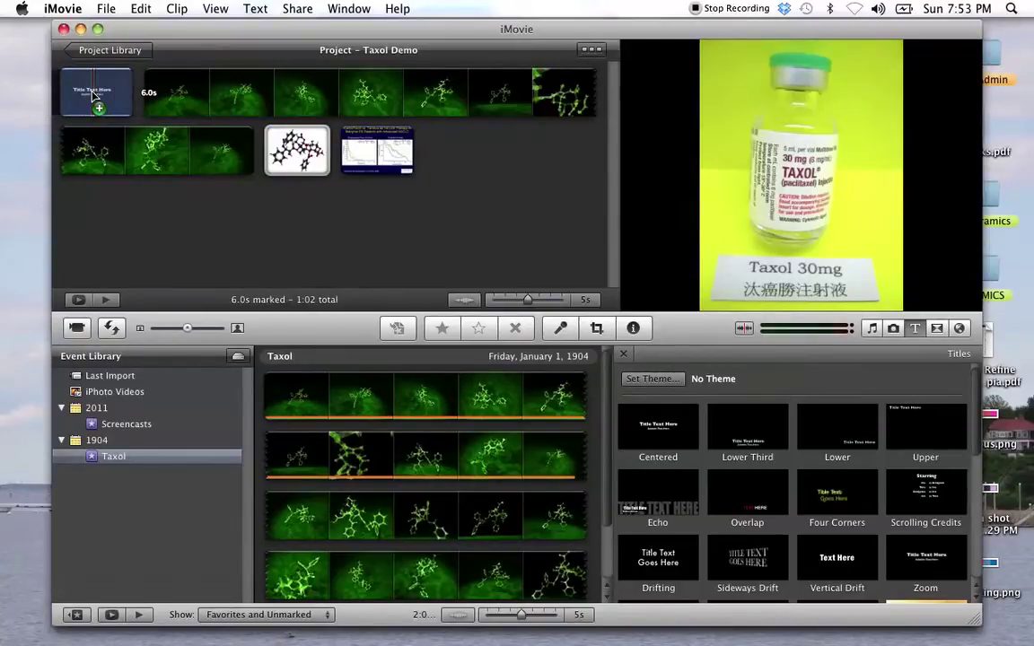
left_click_drag(93, 95, 54, 95)
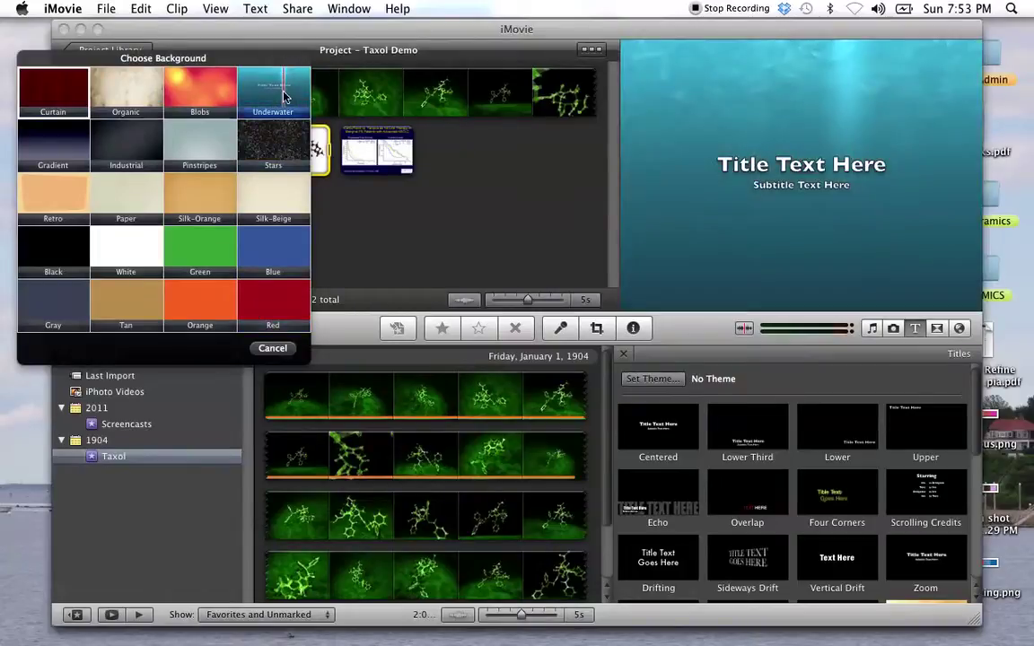
left_click(284, 97)
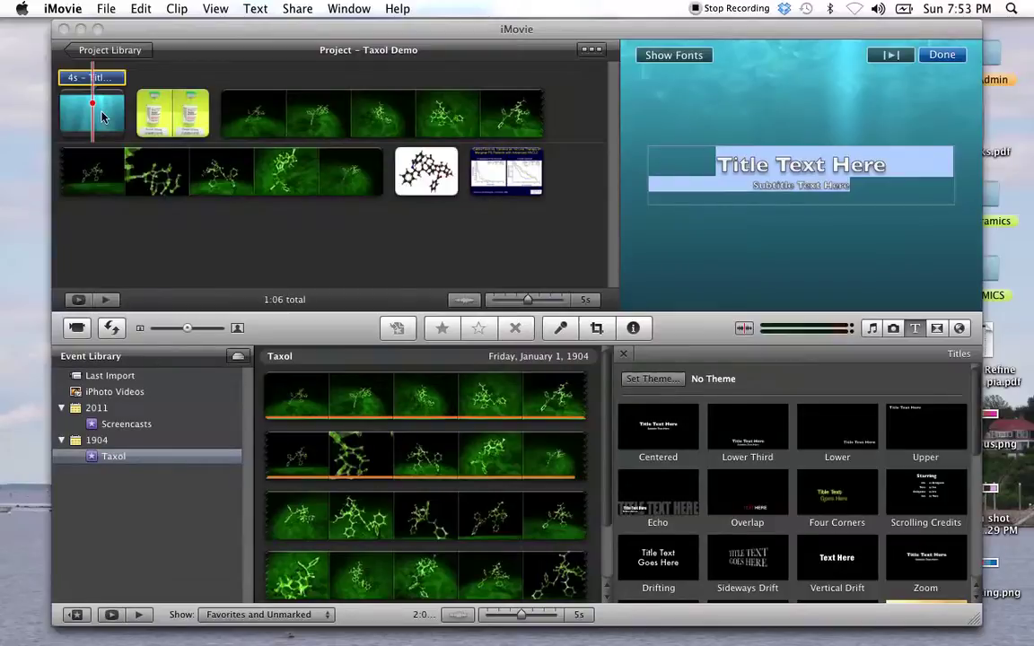
Step: Set the opening title's text to "Taxol" and its subtitle to "An important molecule"
left_click(740, 168)
triple_click(742, 169)
type("Taxol")
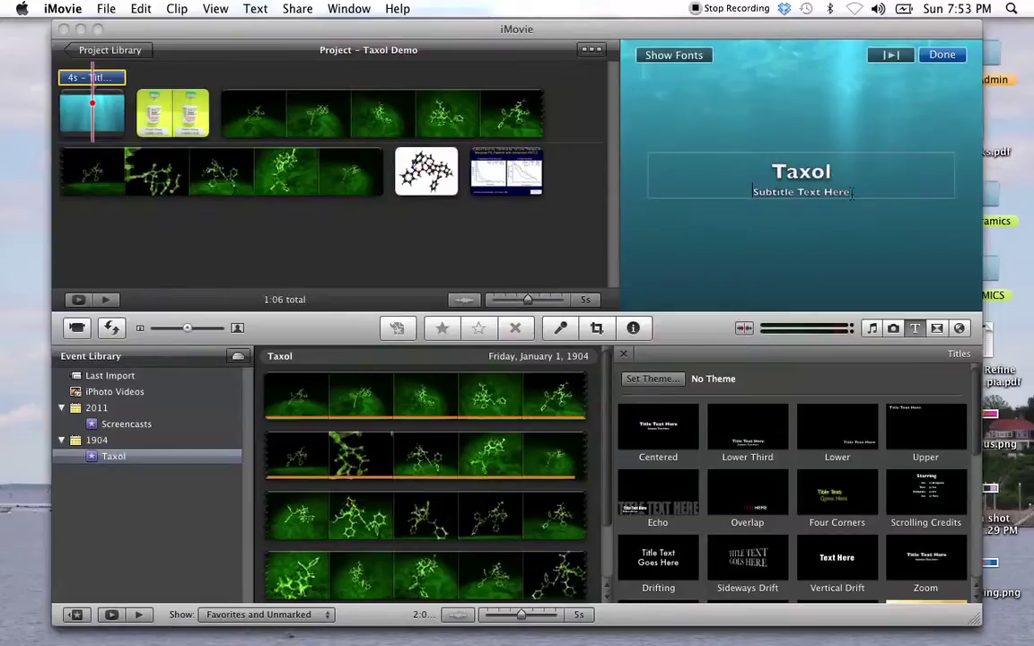
left_click_drag(851, 192, 745, 190)
type("An important molecule")
left_click(790, 242)
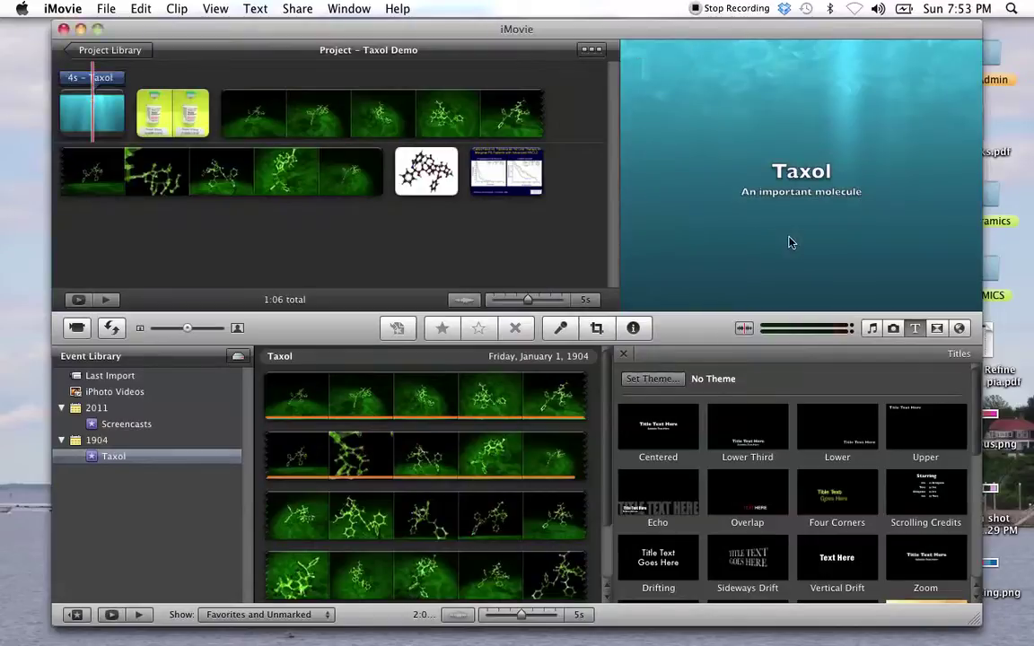
Step: Format the opening title's text in the Chalkboard font, yellow, at size 9
left_click(806, 180)
key("super+a")
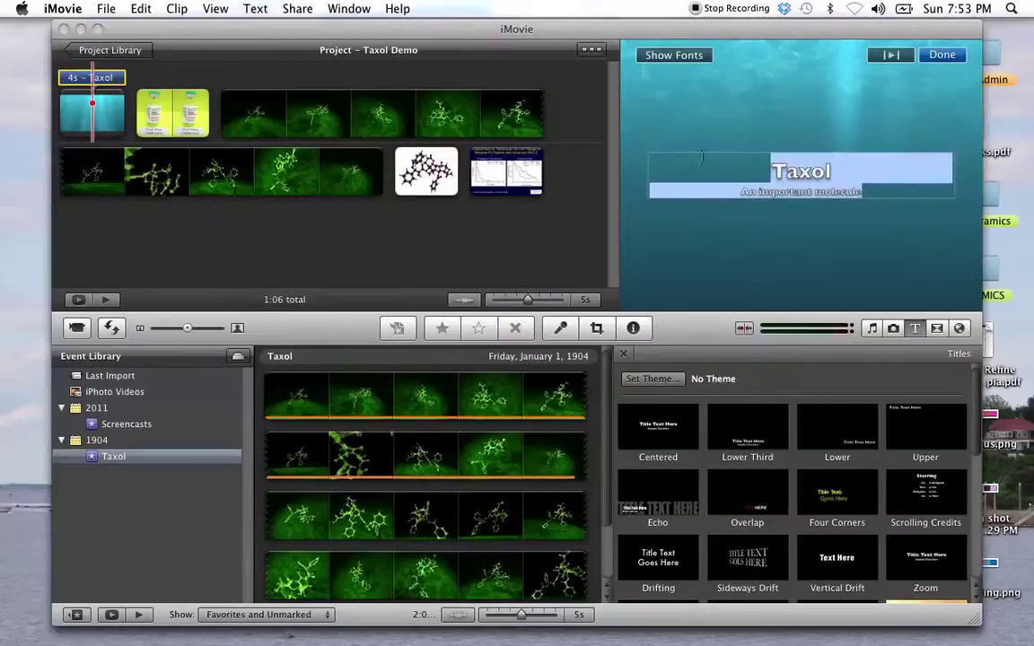
left_click_drag(770, 172, 830, 173)
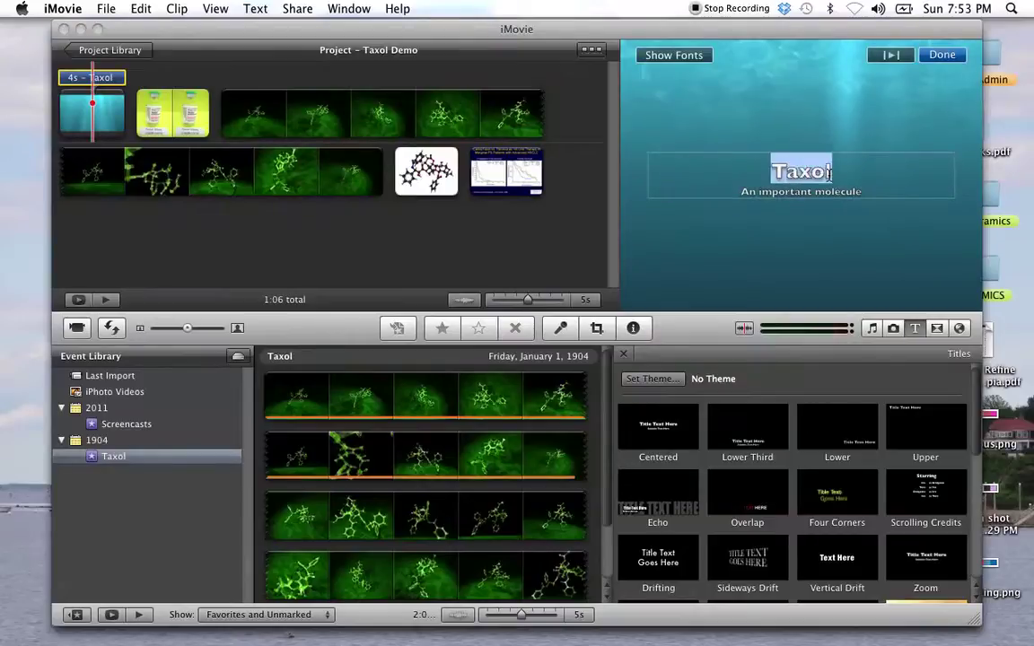
left_click(674, 55)
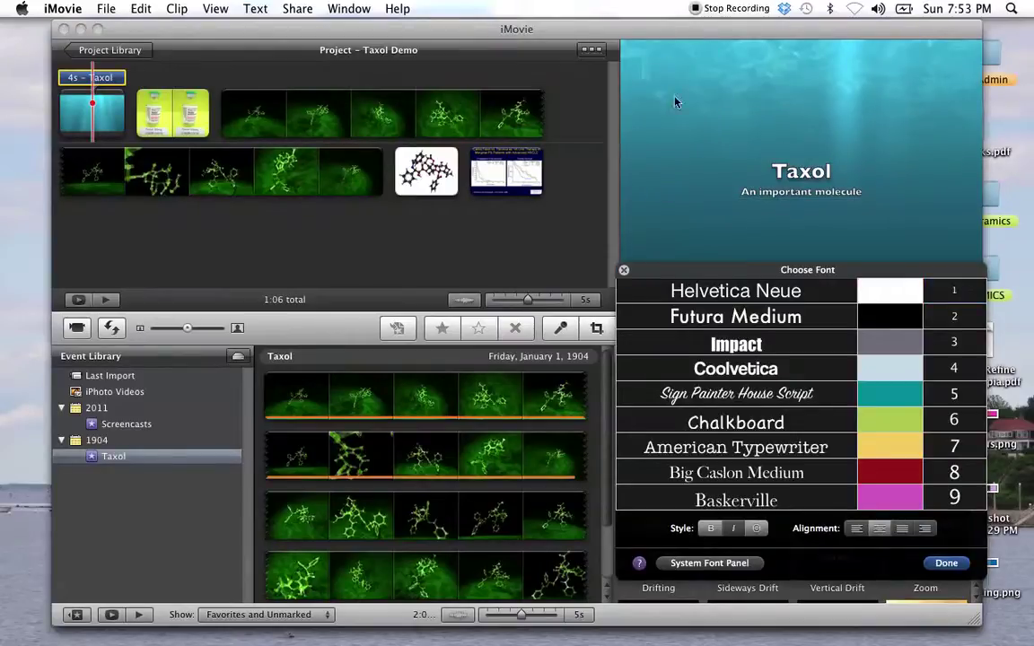
left_click(729, 346)
left_click(729, 369)
left_click(730, 395)
left_click(733, 422)
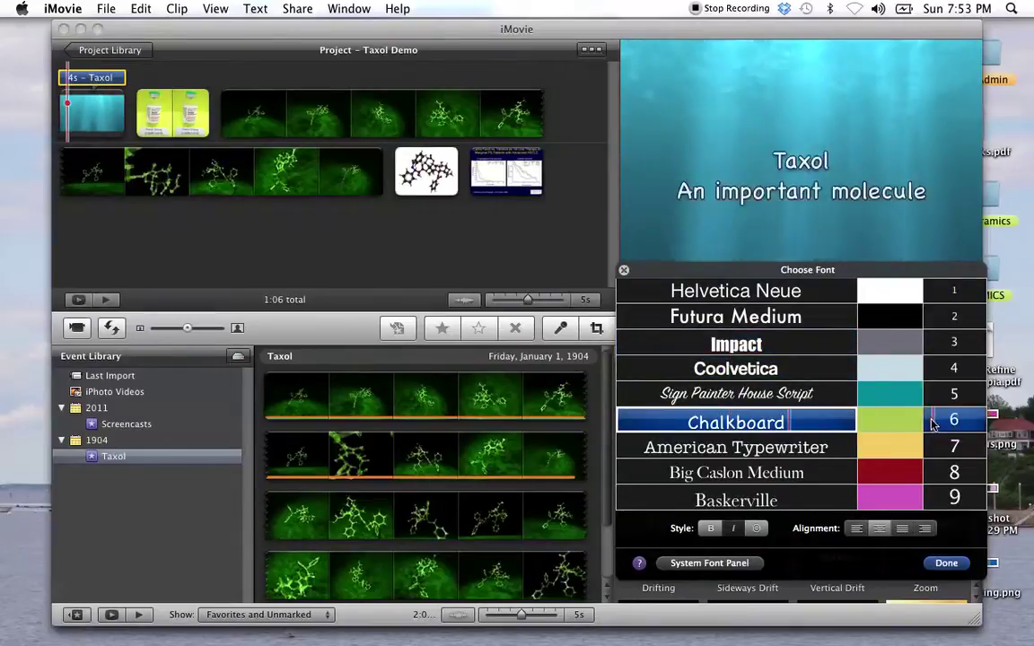
left_click(899, 449)
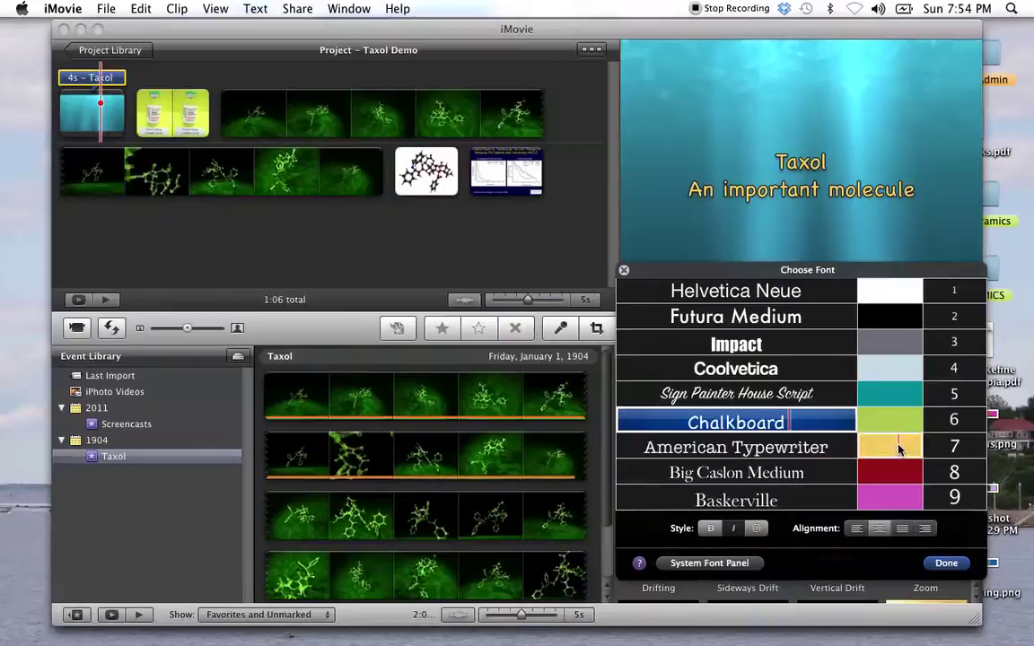
left_click(957, 446)
left_click(957, 474)
left_click(955, 499)
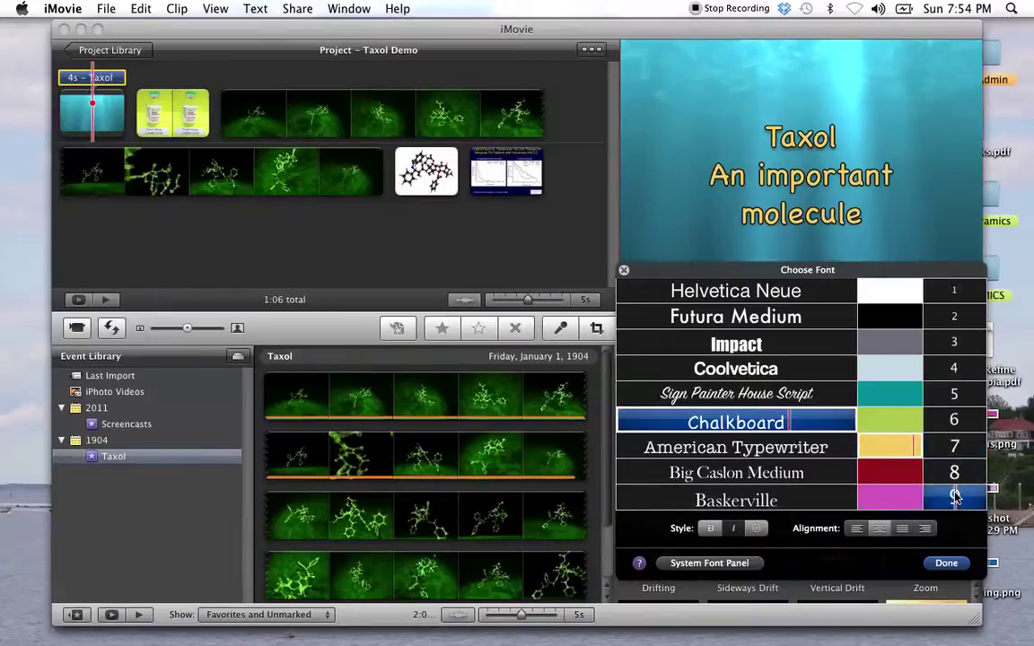
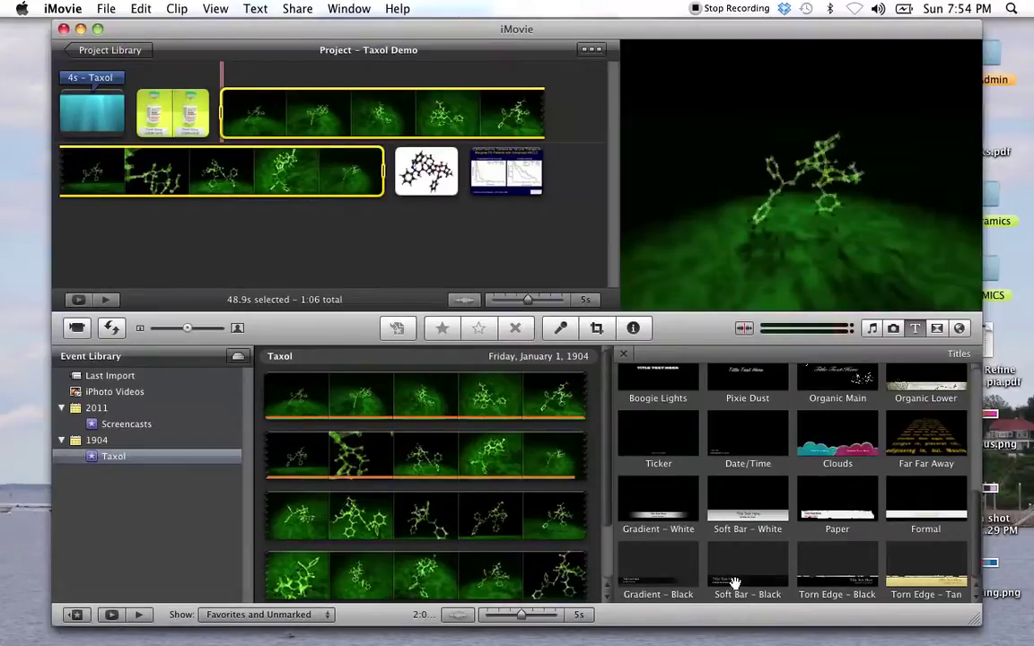
Step: Add a Soft Bar - Black title over the start of the green molecule footage reading "Here is important text", with the subtitle deleted
left_click_drag(734, 581, 218, 93)
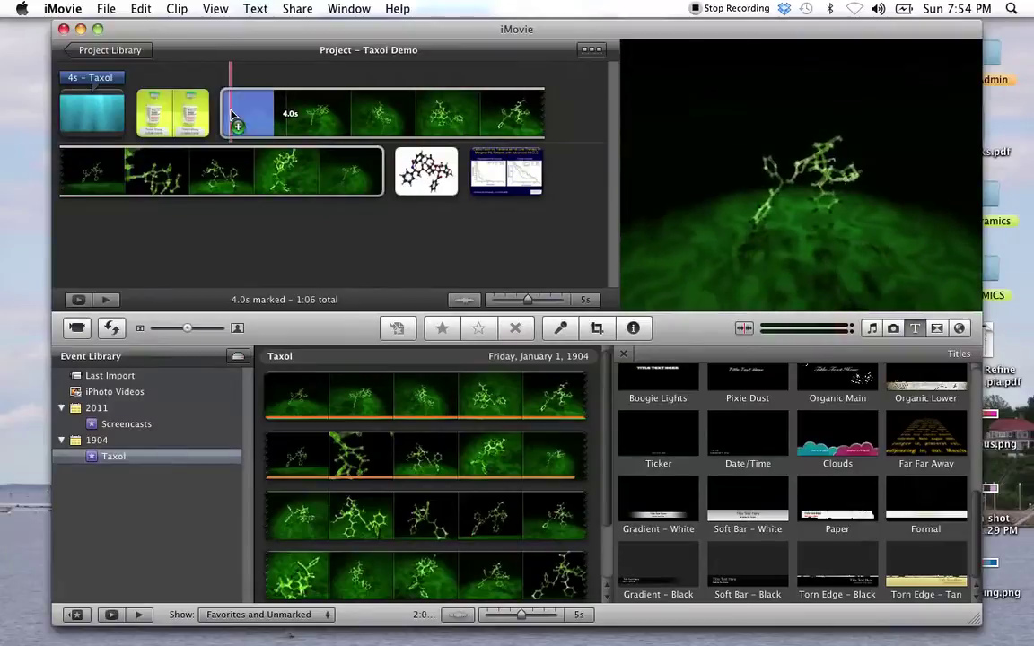
left_click(765, 274)
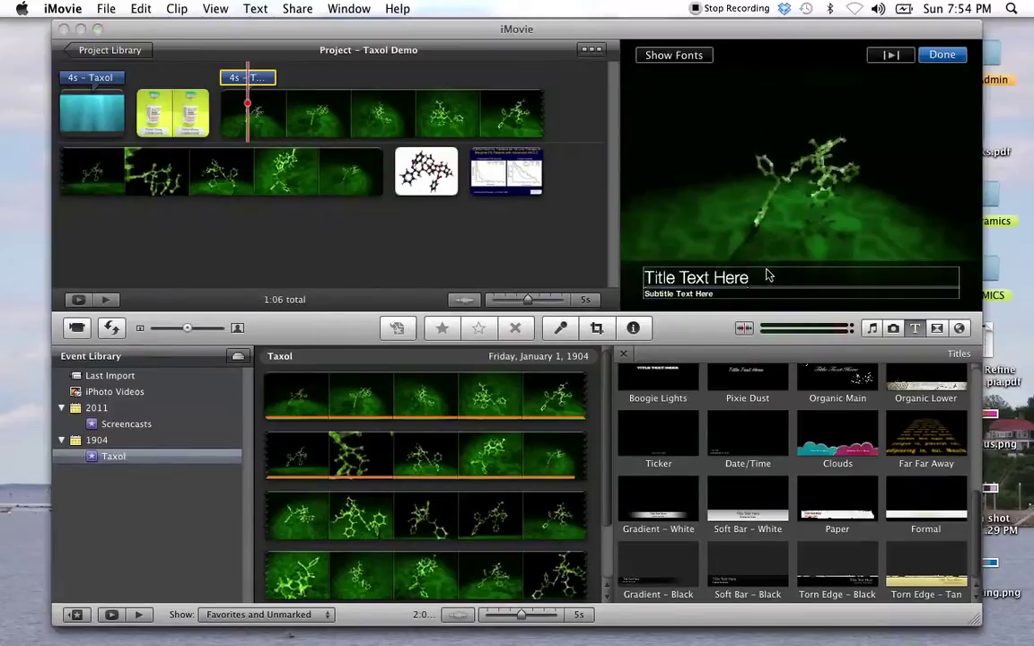
triple_click(737, 279)
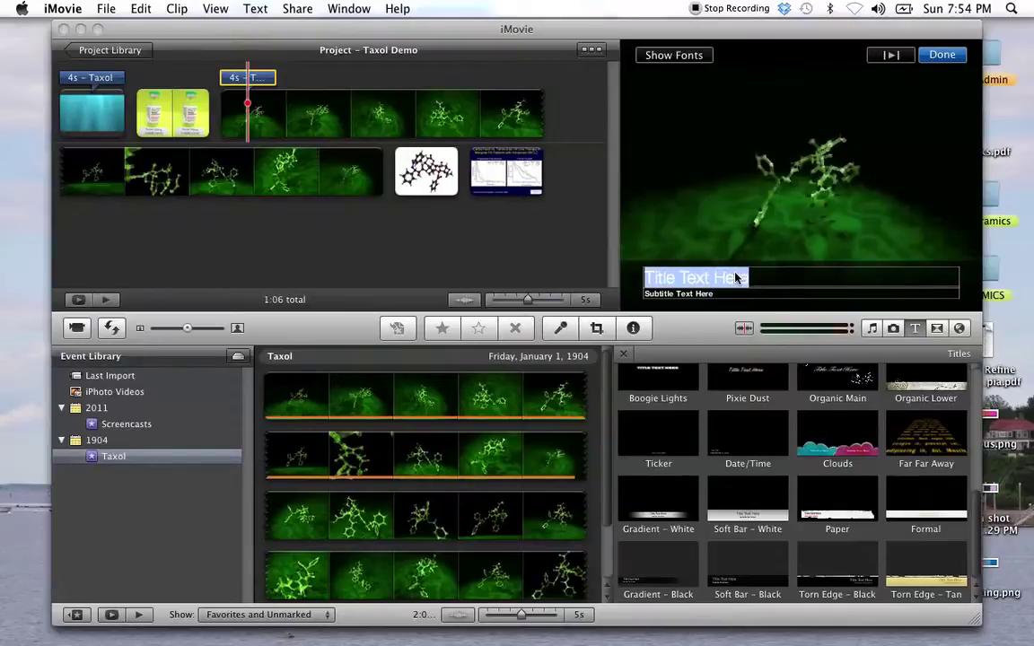
type("Here is important text")
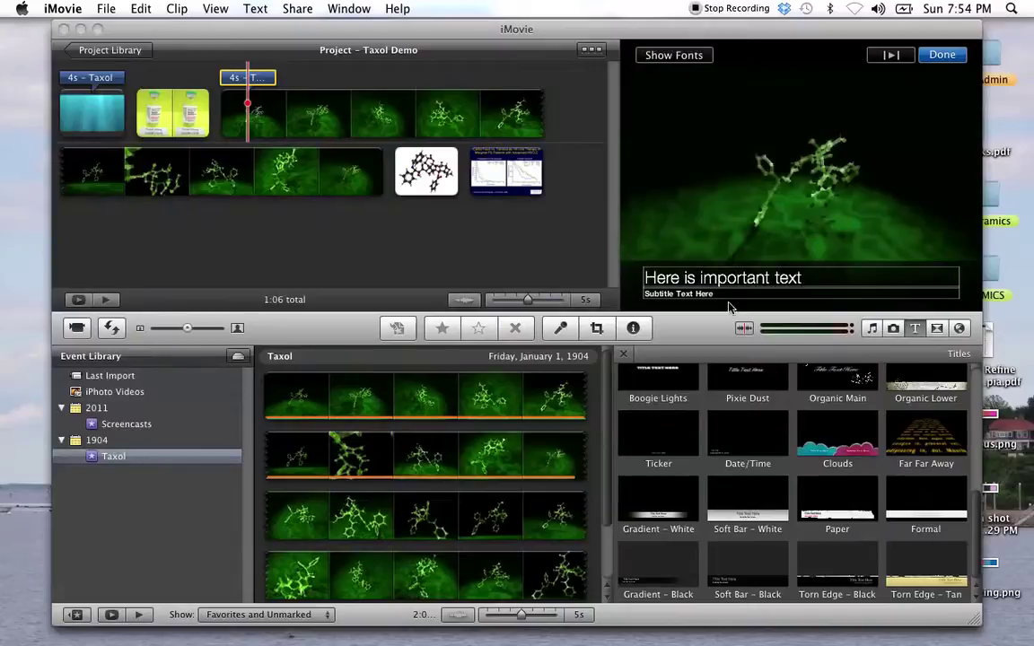
triple_click(714, 294)
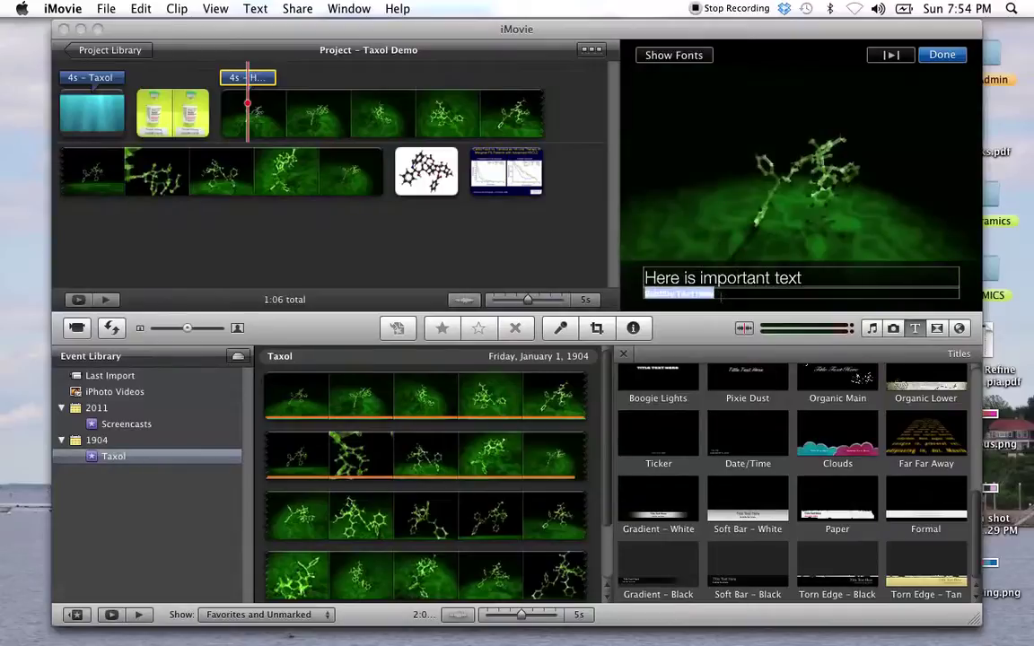
key("BackSpace")
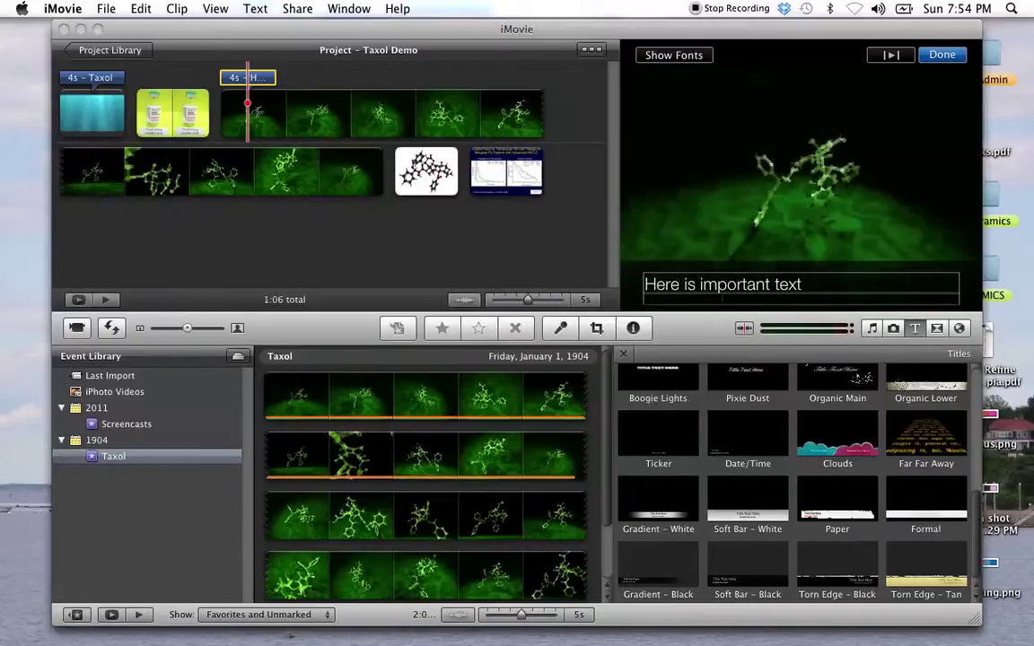
left_click(942, 55)
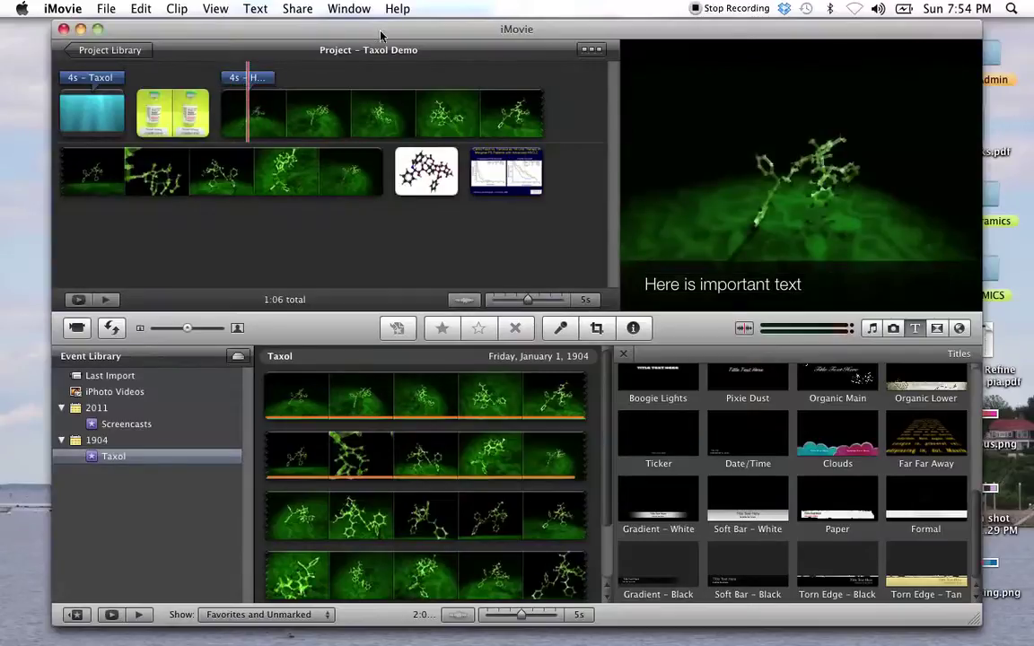
left_click(240, 77)
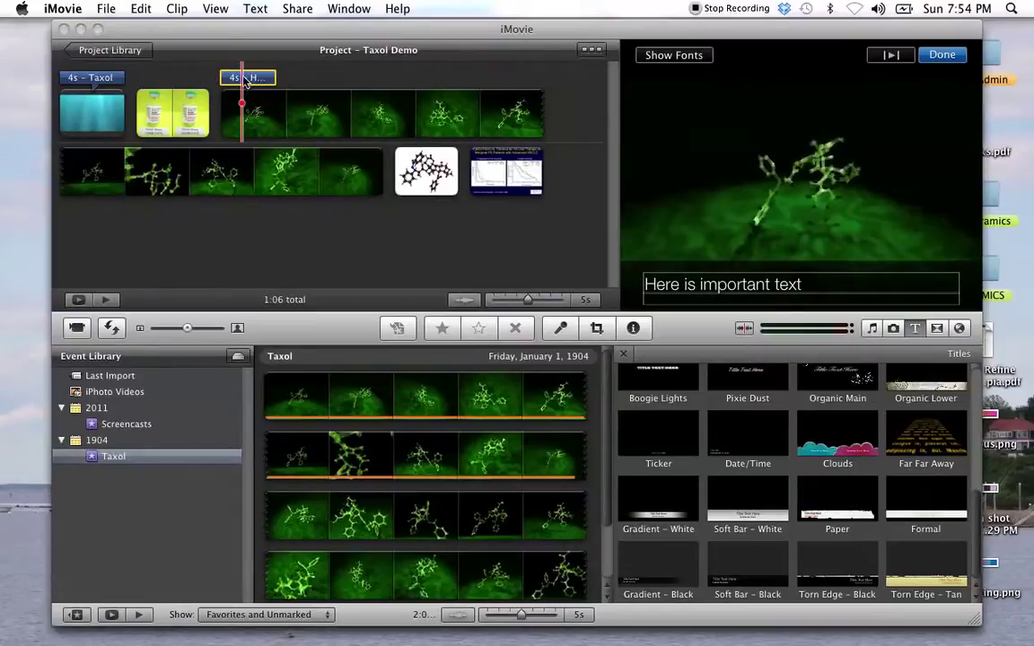
mouse_move(236, 126)
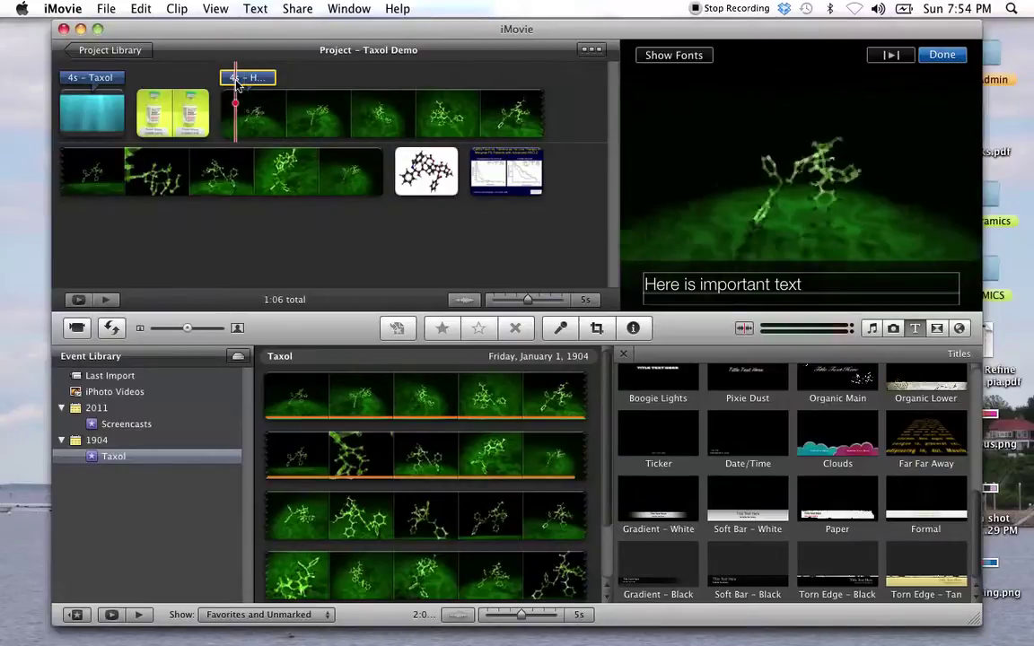
left_click(251, 127)
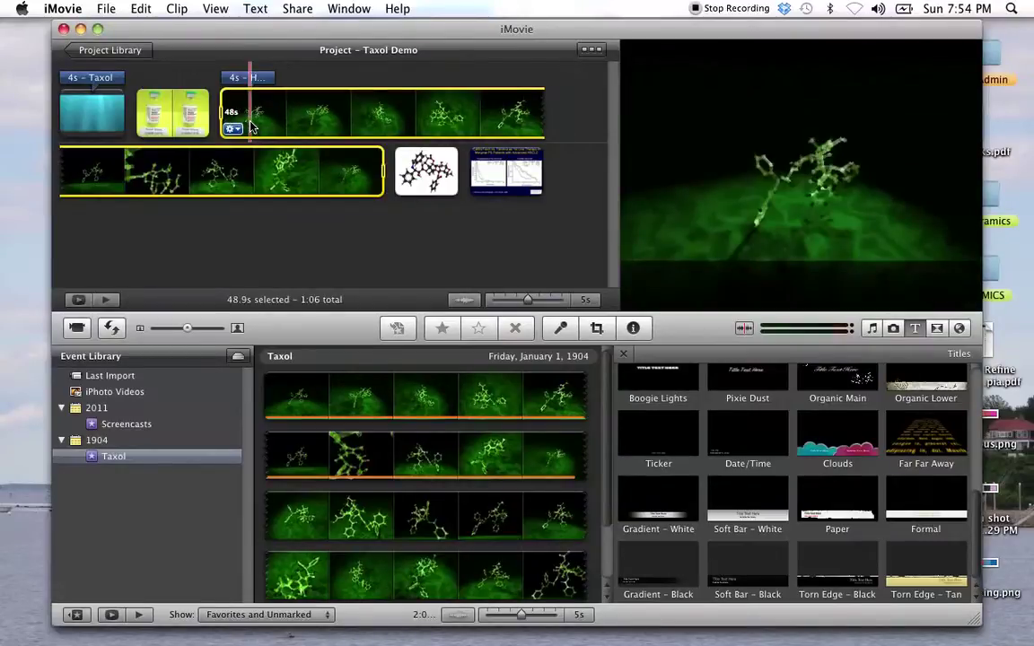
left_click(232, 129)
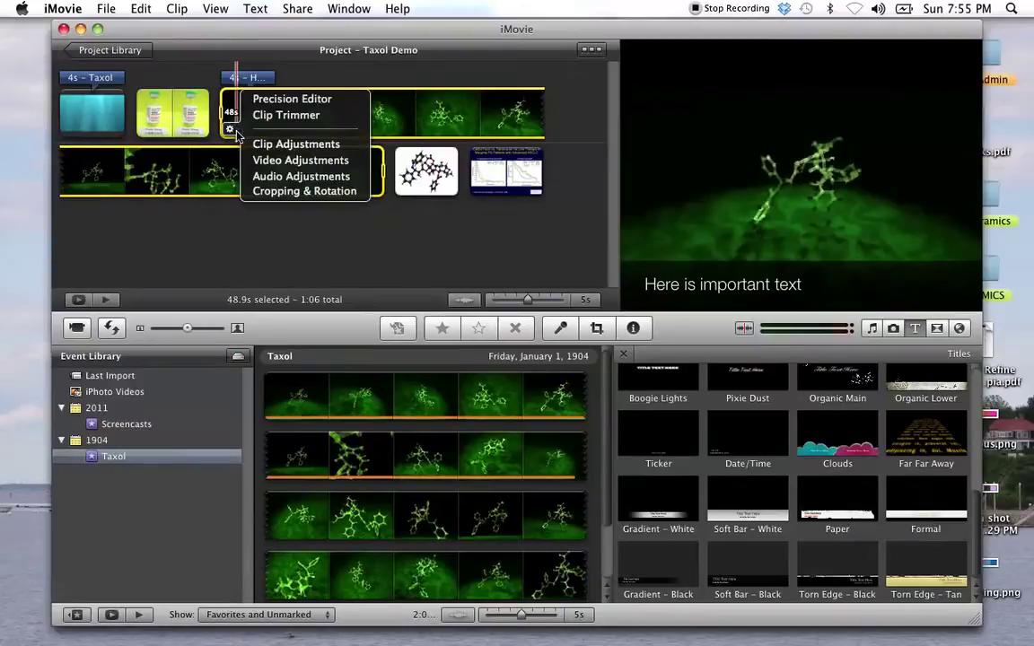
left_click(238, 213)
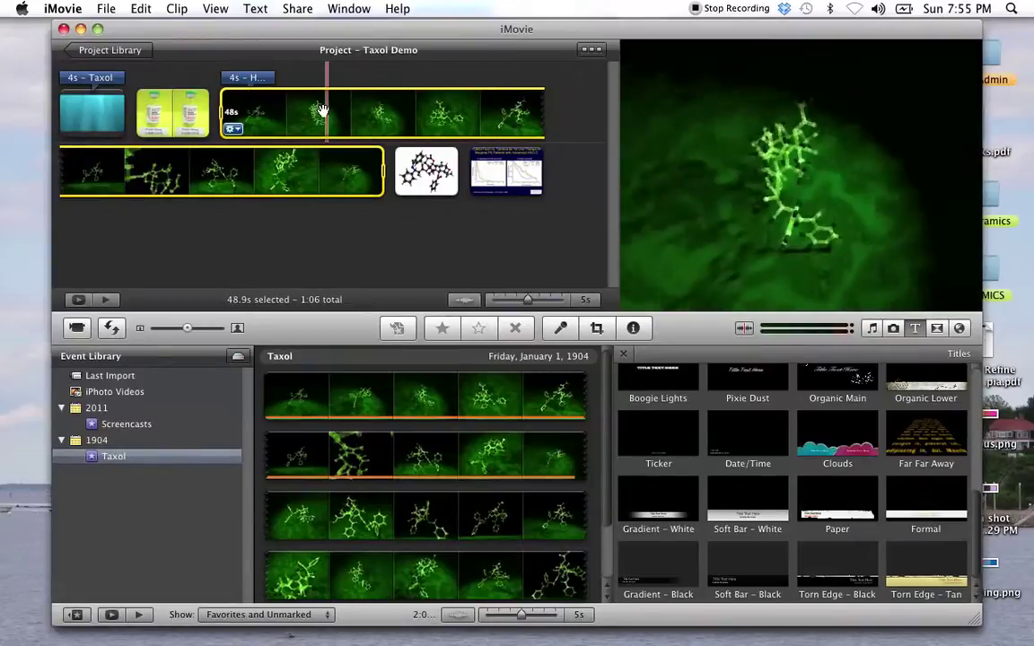
Step: Set the duration of the "Here is important text" title to 8 seconds
double_click(236, 79)
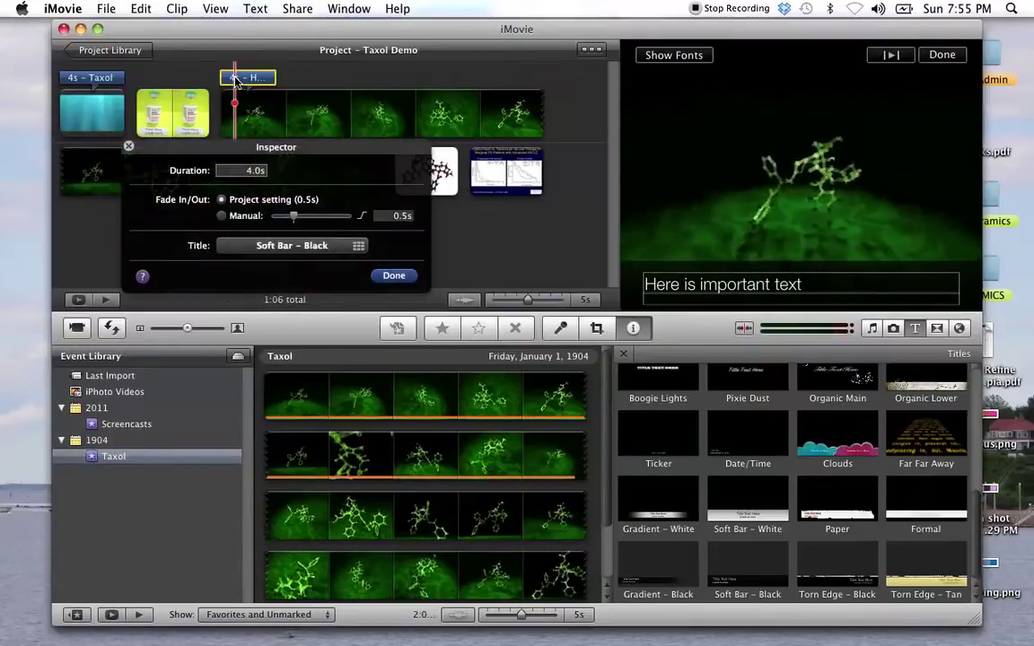
left_click(252, 172)
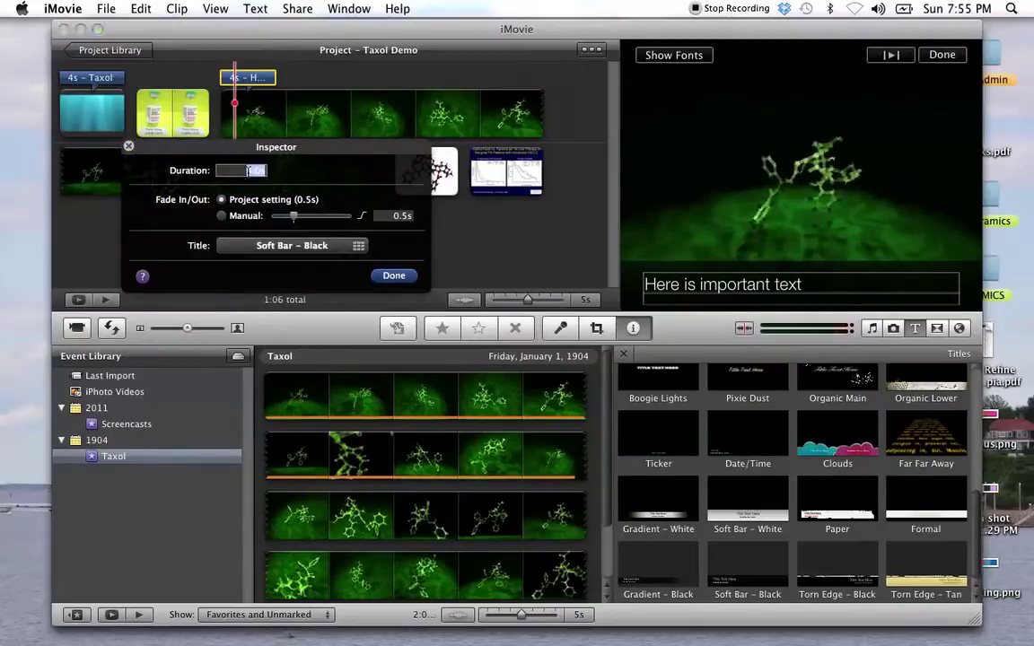
type("8")
Step: Preview other title styles on the footage title, including Soft Bar - White and Torn Edge - Tan, keeping Soft Bar - Black
left_click(346, 250)
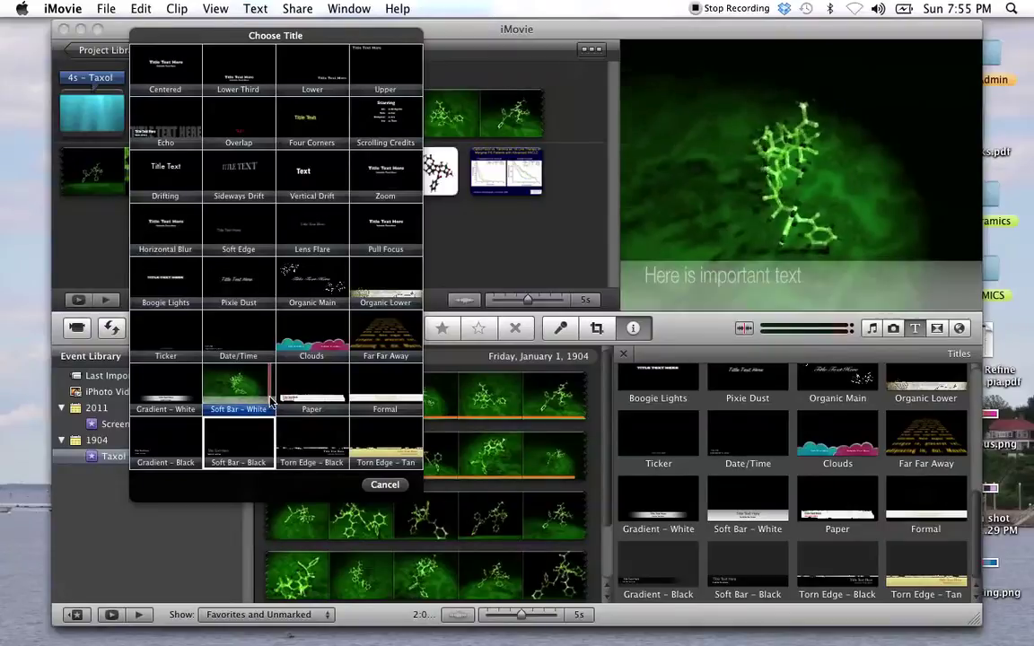
left_click(385, 484)
left_click(307, 238)
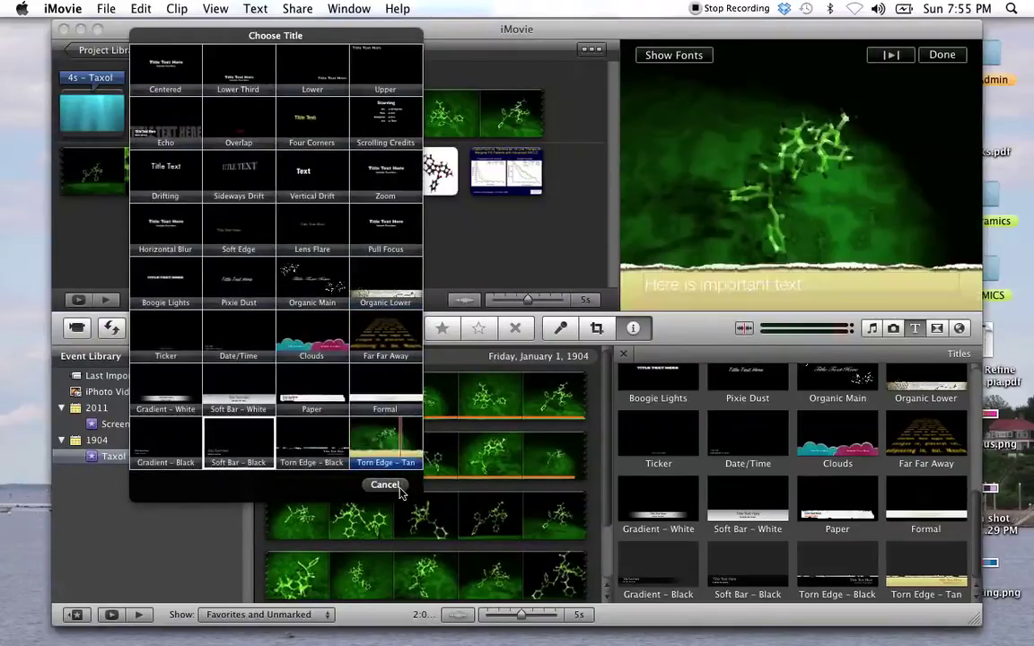
left_click(384, 484)
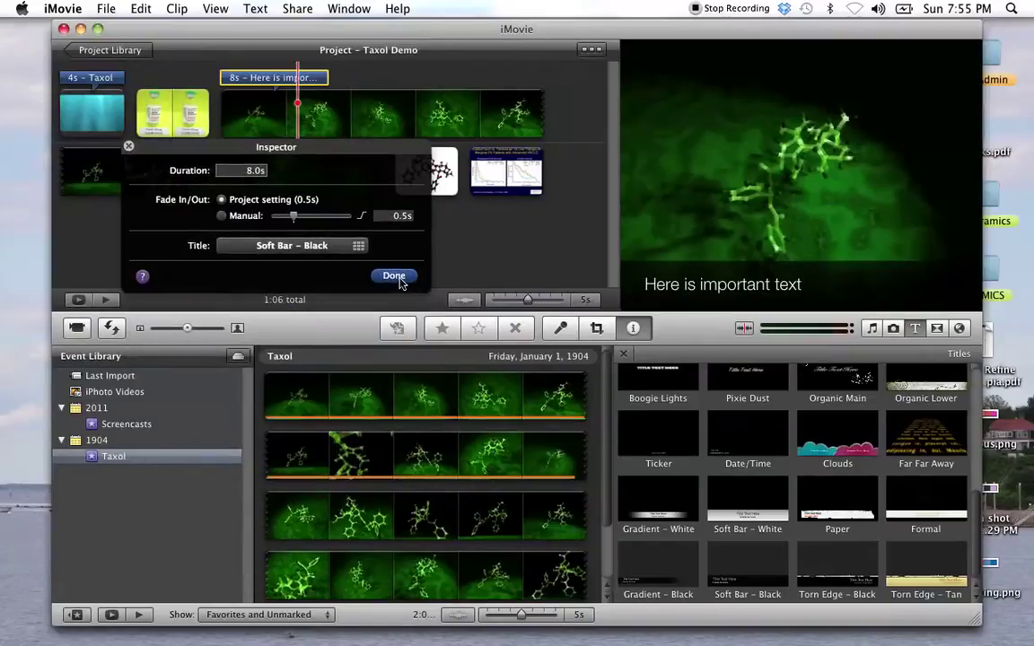
Step: Finish the footage title's adjustments and play back the project through the titled green molecule footage
left_click(400, 275)
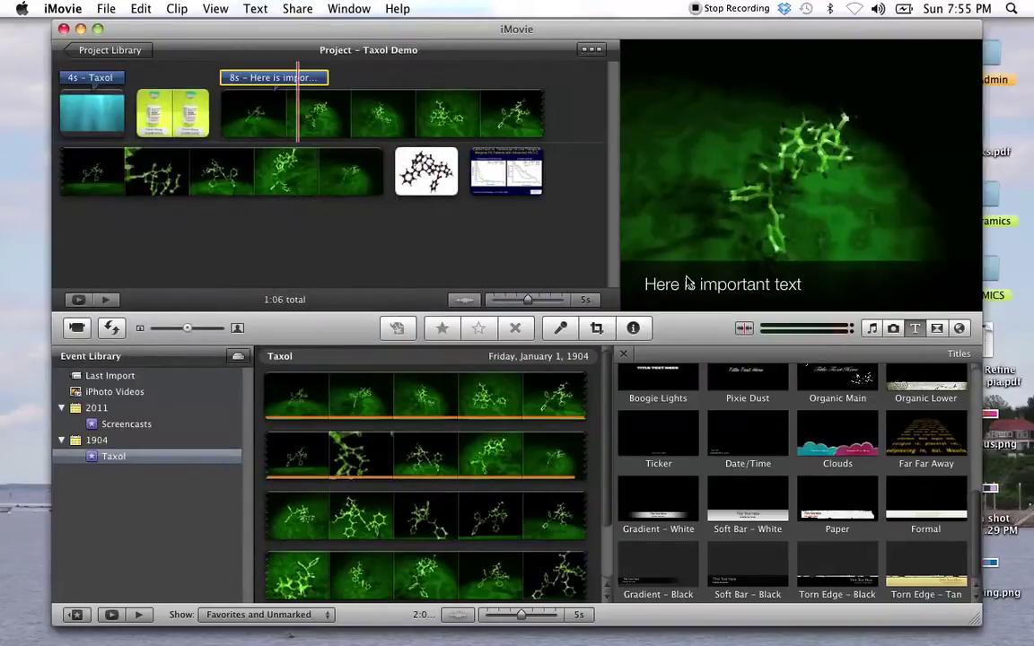
key("space")
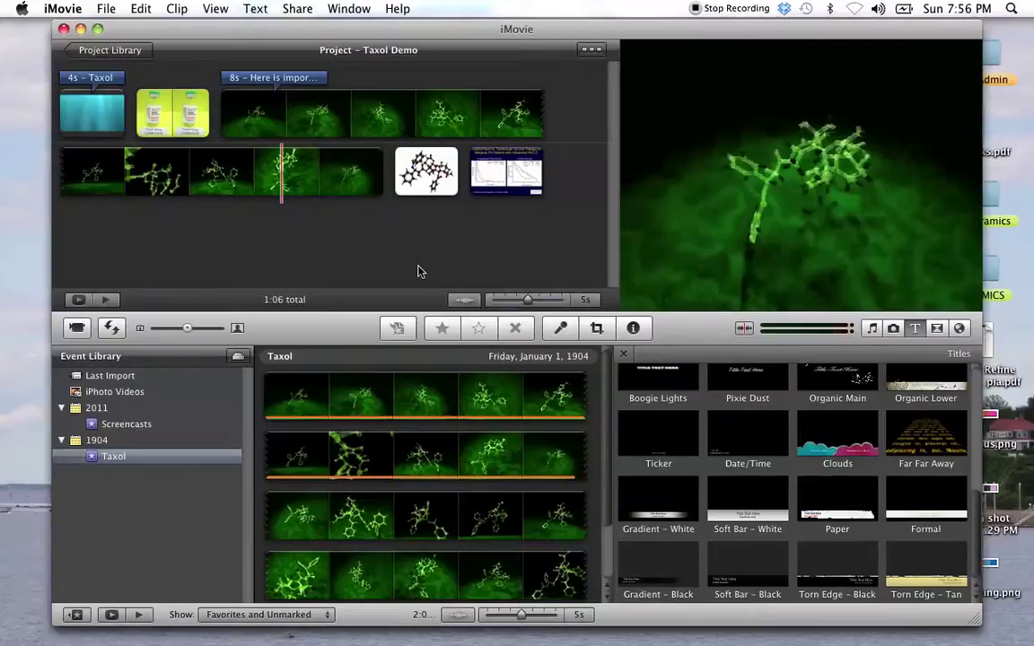
Step: Browse the available transitions and add a Cross Dissolve between the Taxol vial photo and the green molecule footage
left_click(938, 332)
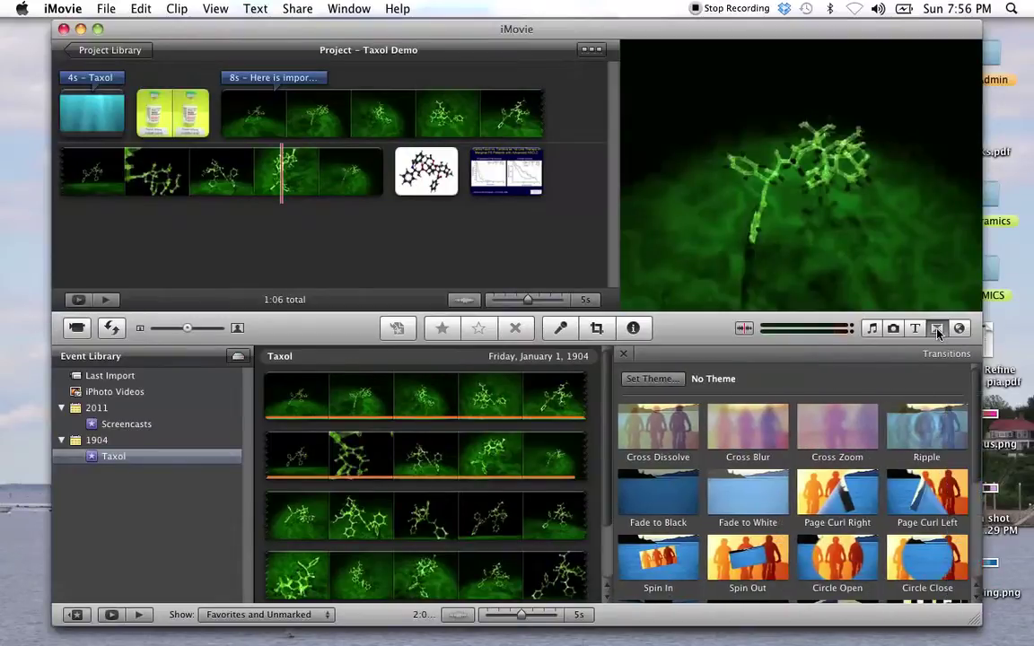
scroll(815, 504, "down", 2)
scroll(815, 503, "down", 3)
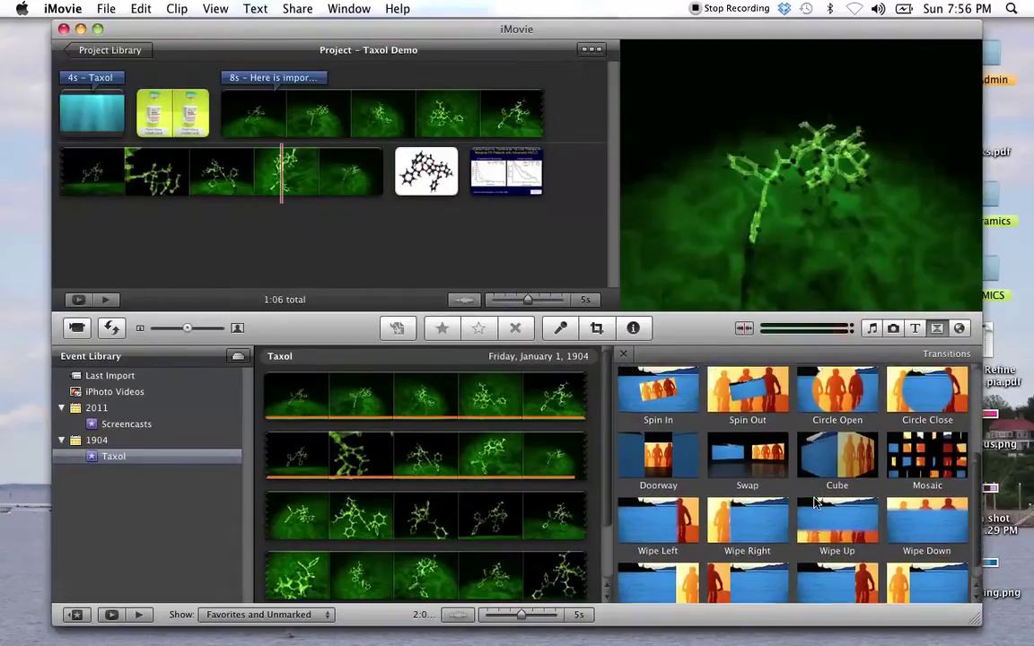
scroll(808, 504, "up", 5)
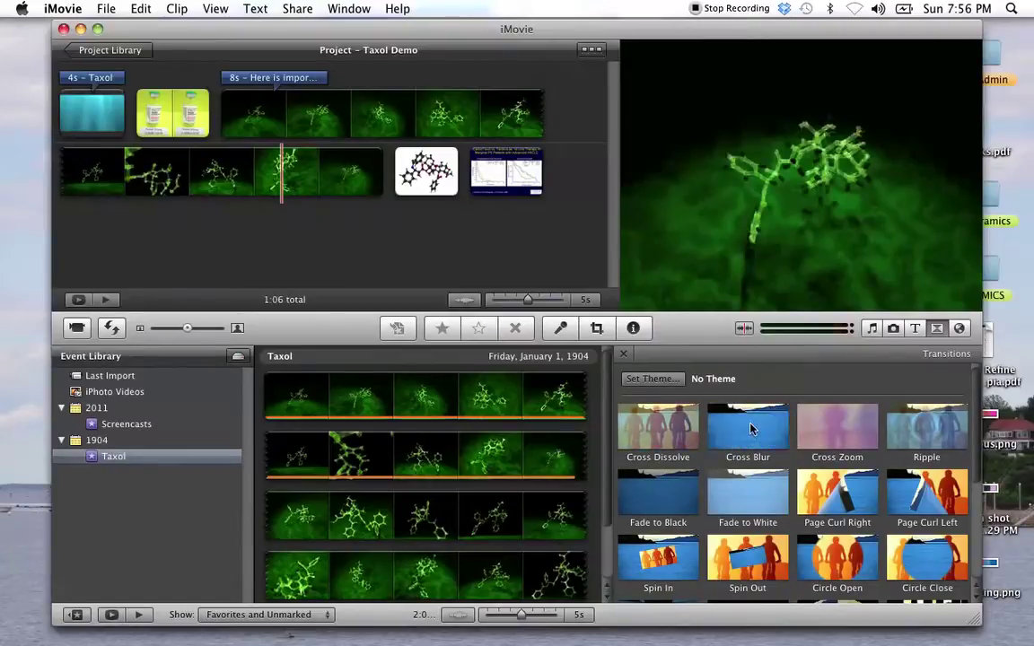
scroll(760, 533, "down", 5)
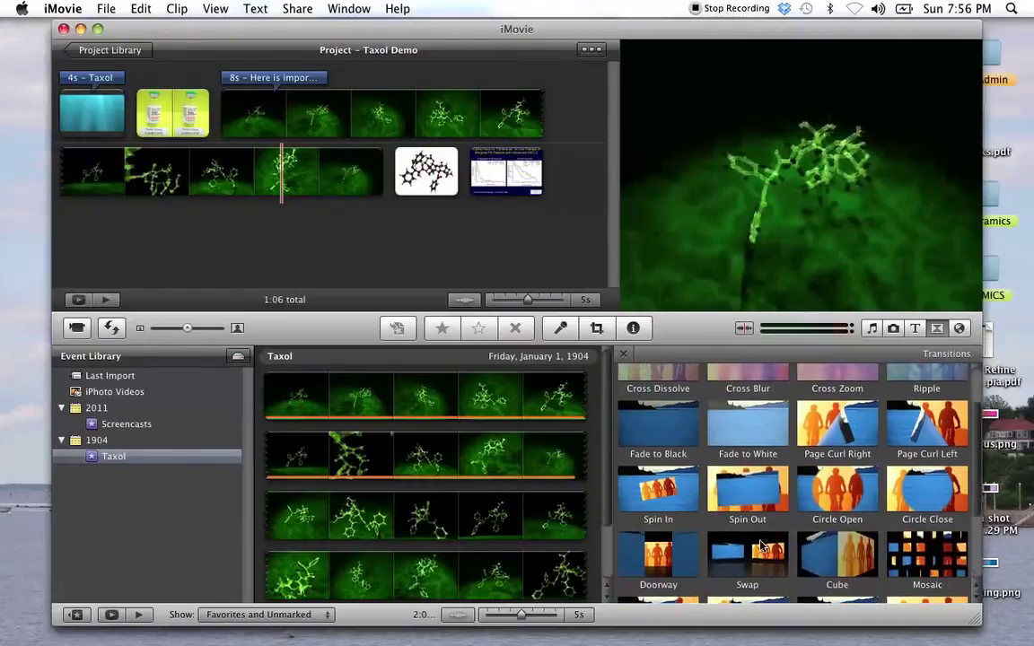
scroll(760, 546, "down", 1)
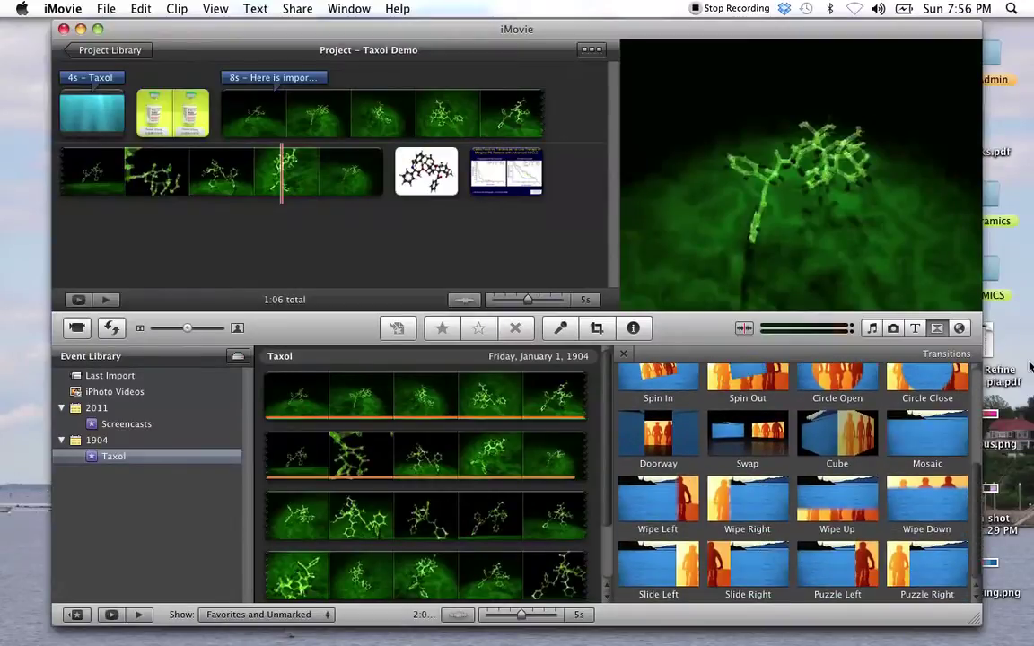
scroll(729, 445, "up", 5)
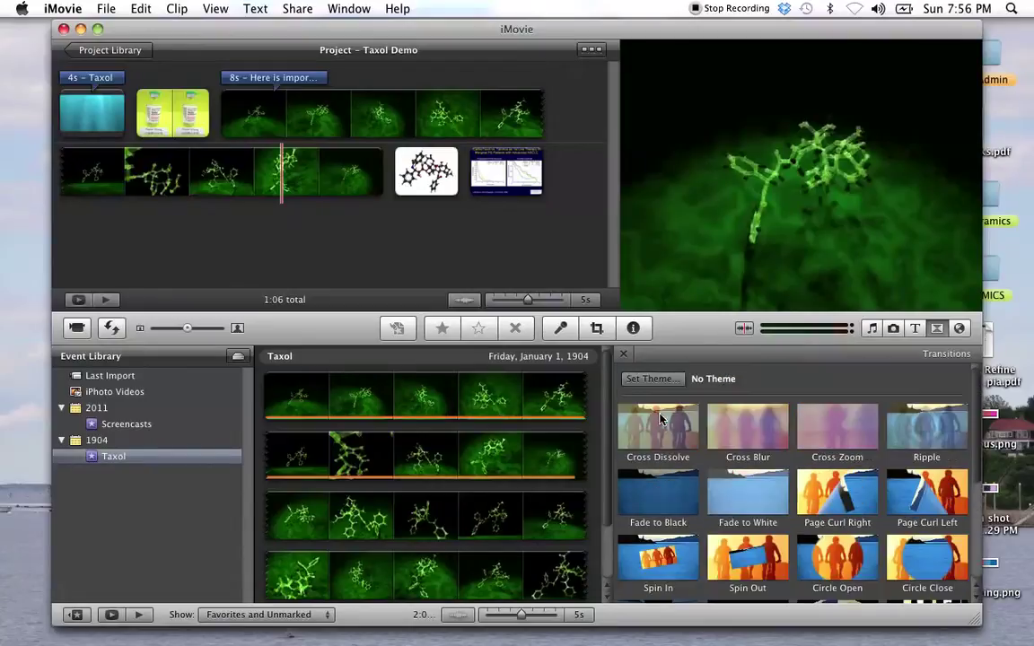
mouse_move(660, 419)
left_mouse_down()
mouse_move(588, 400)
mouse_move(434, 280)
mouse_move(252, 175)
mouse_move(208, 103)
mouse_move(213, 117)
left_mouse_up()
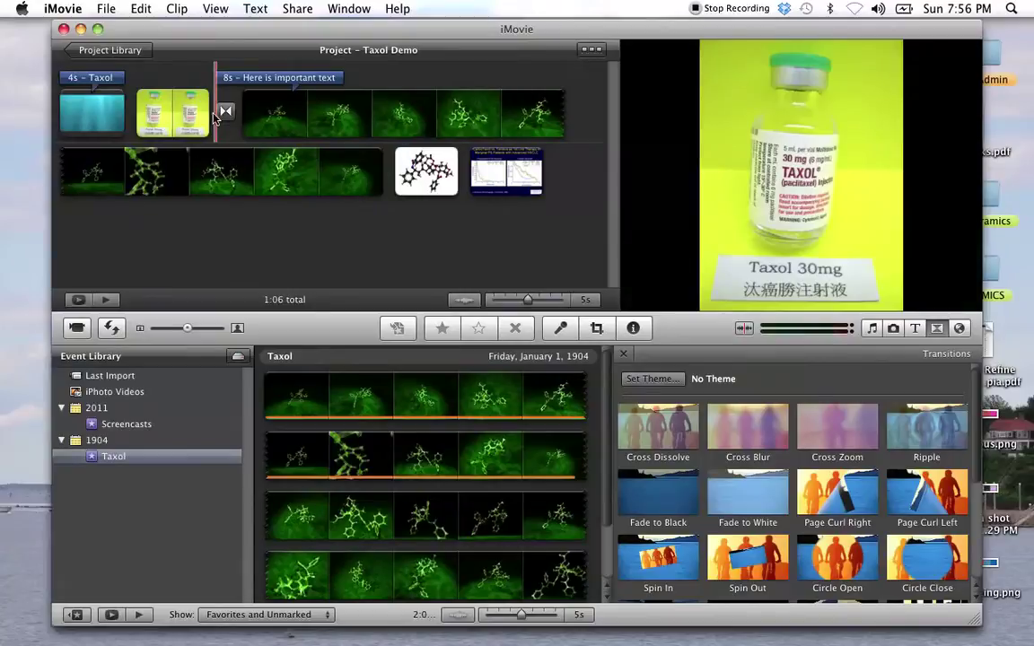
Step: Set the Cross Dissolve transition's duration to 2 seconds and play back the change from the vial photo to the footage
mouse_move(225, 114)
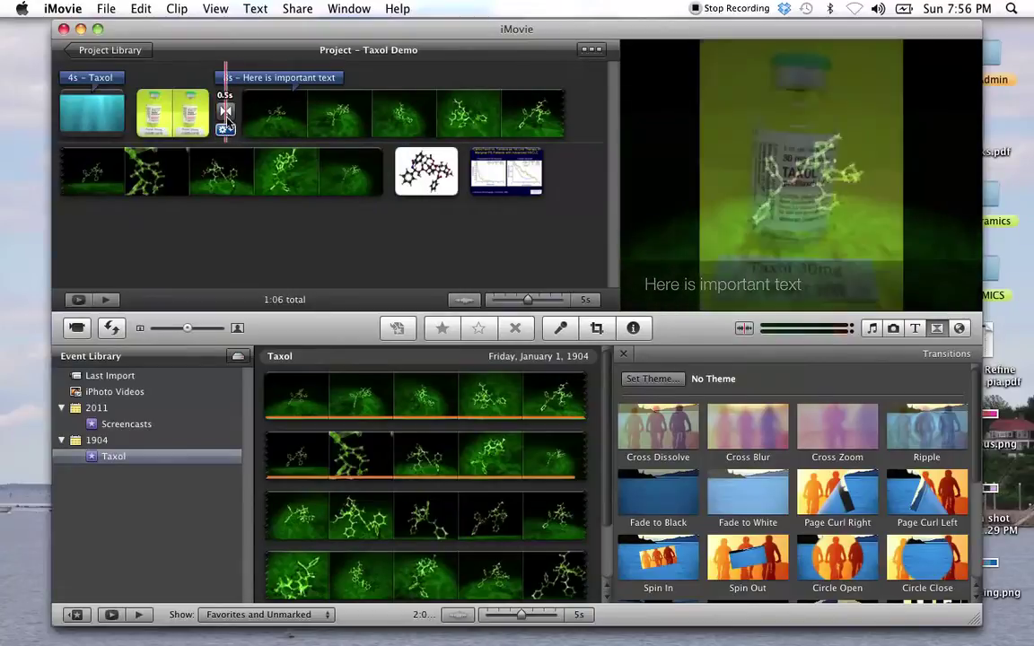
left_click(225, 131)
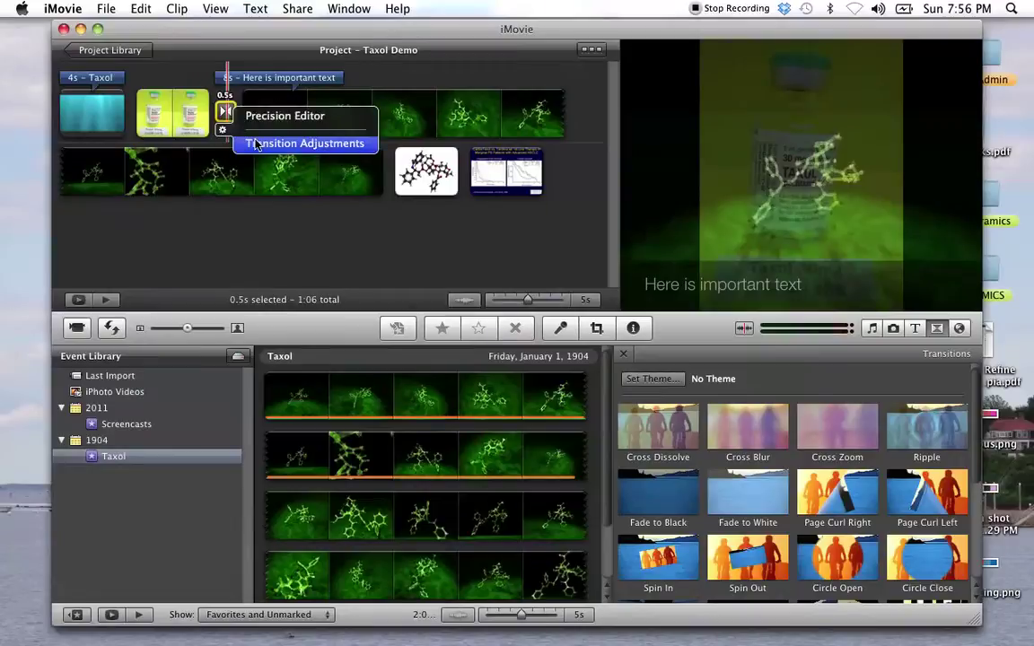
left_click(256, 145)
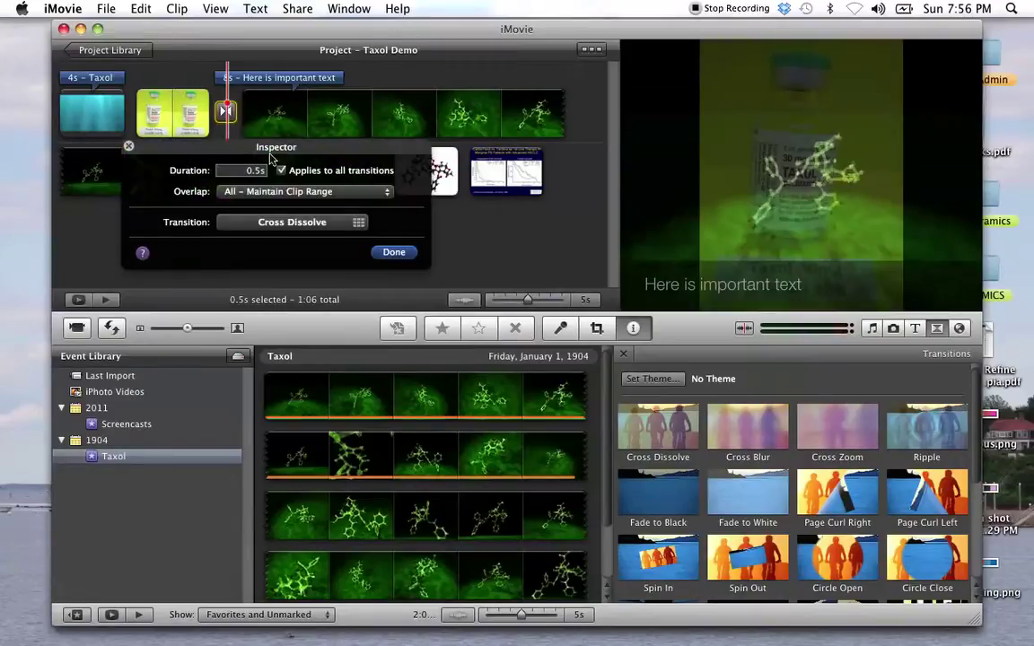
double_click(257, 171)
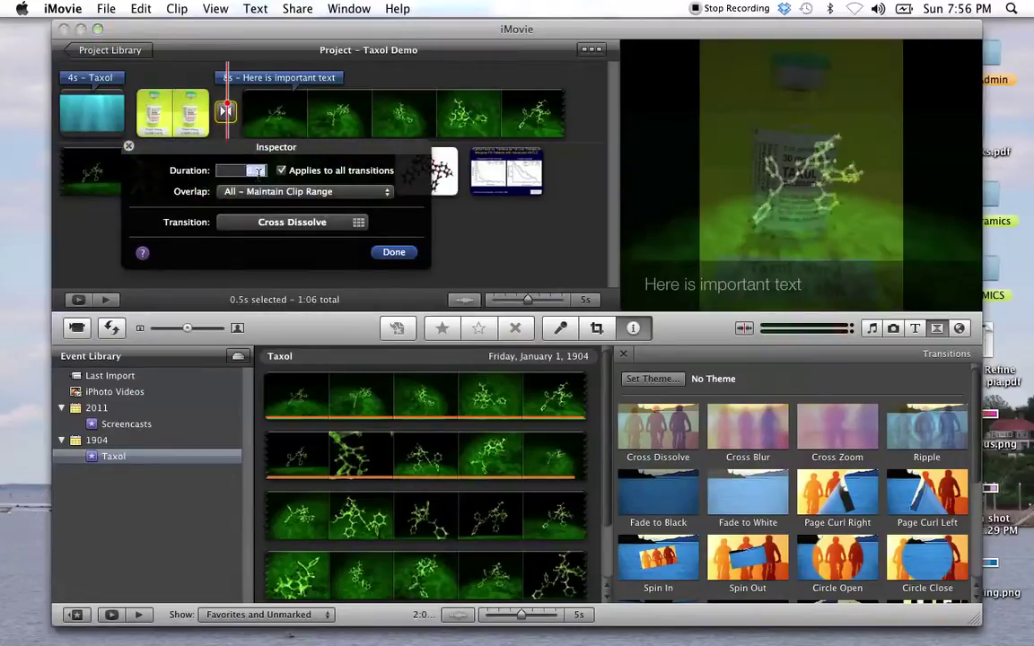
type("2")
left_click(393, 253)
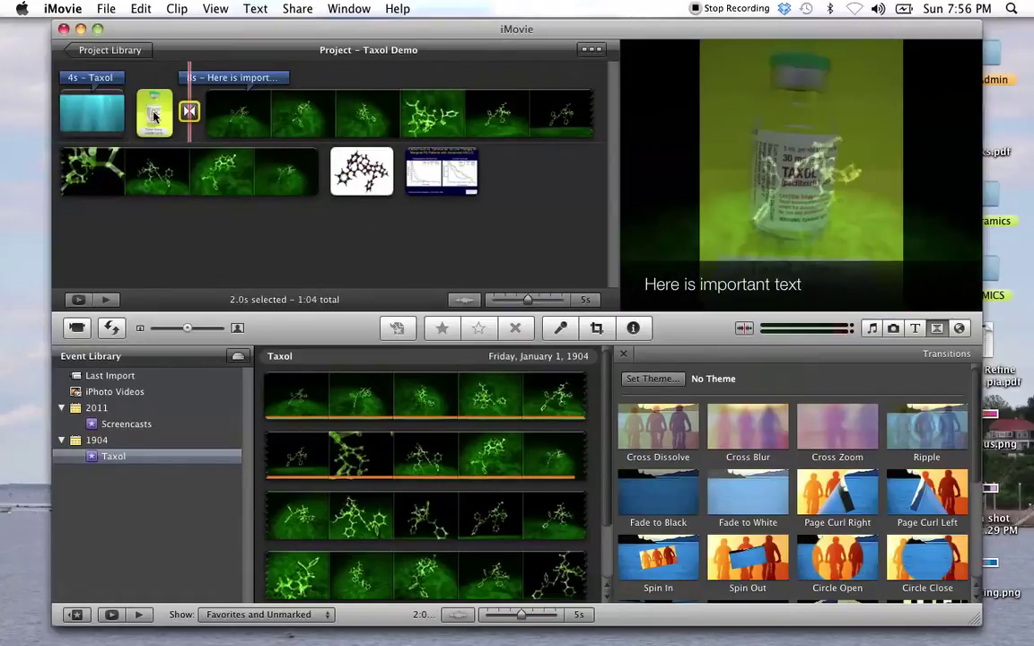
key("space")
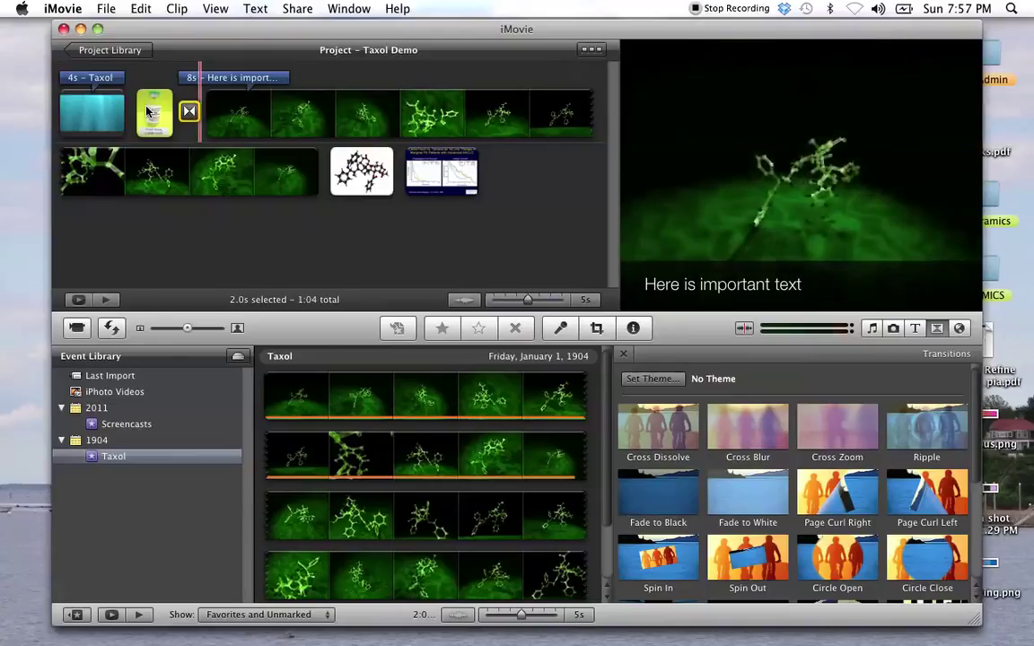
left_click(304, 251)
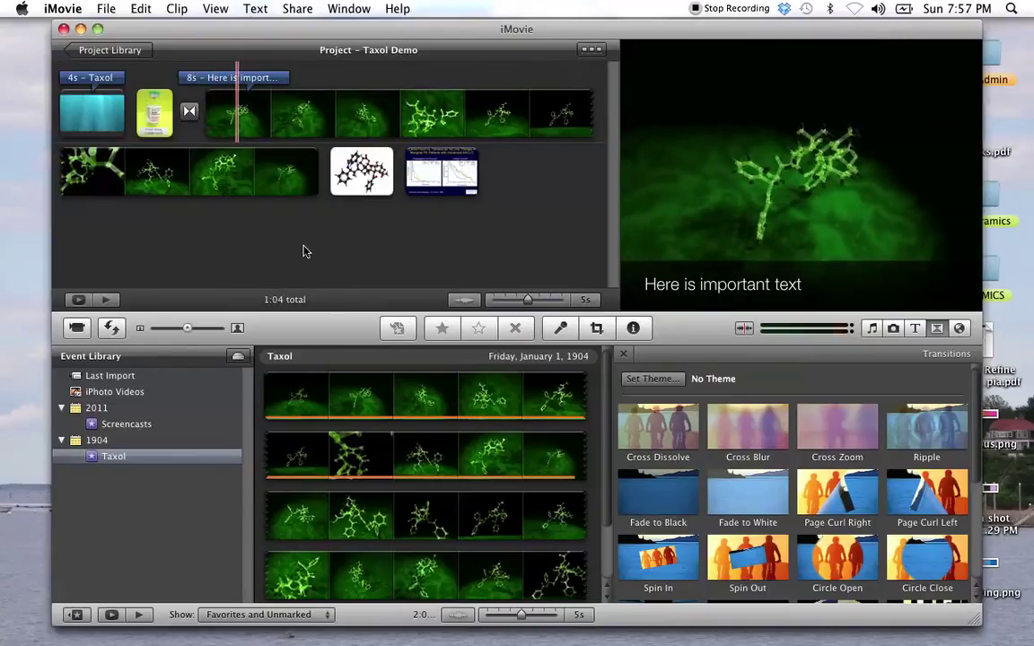